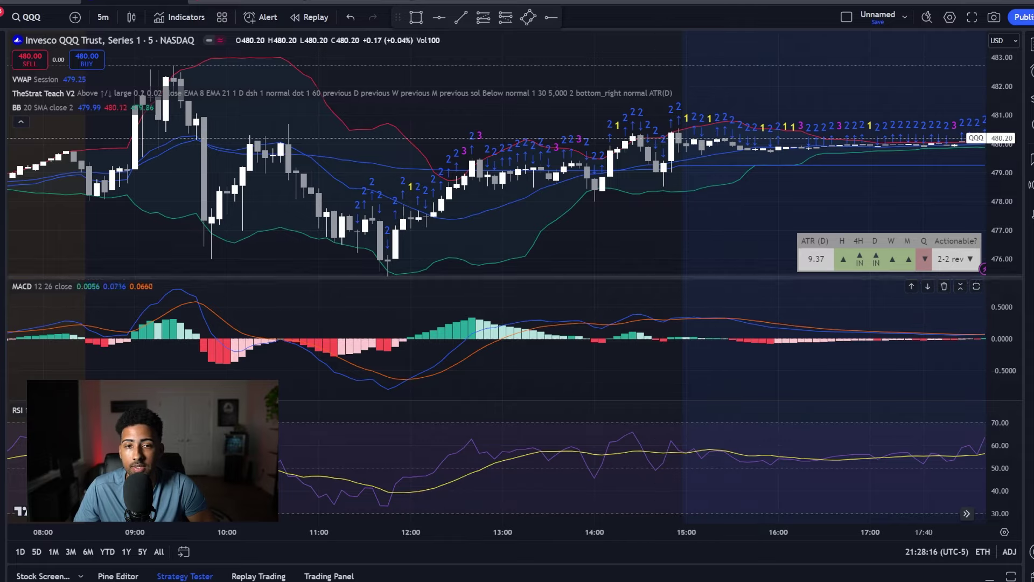
Step: Zoom out on the QQQ 5-minute chart
scroll(634, 189, "down", 2)
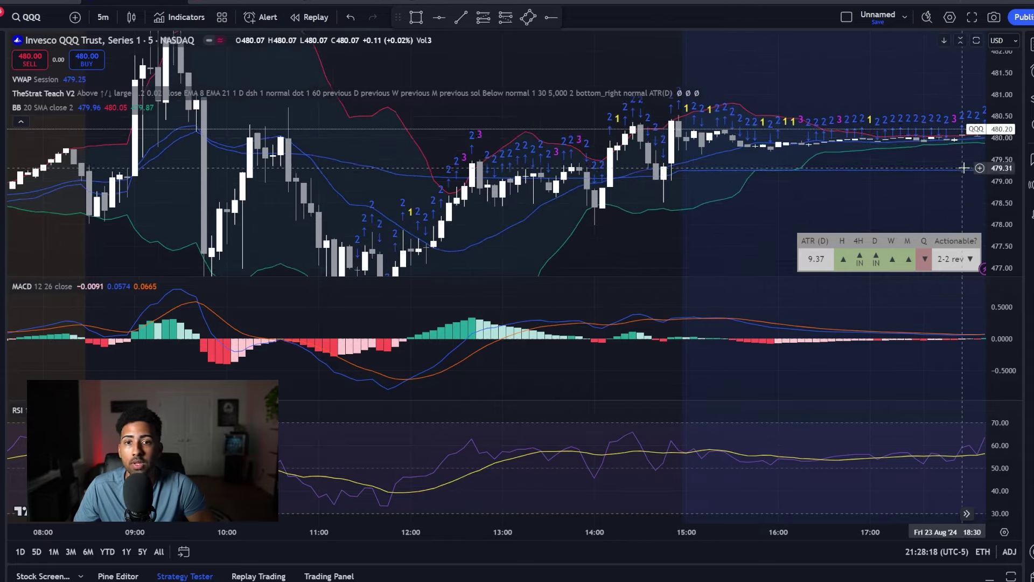
scroll(634, 191, "down", 4)
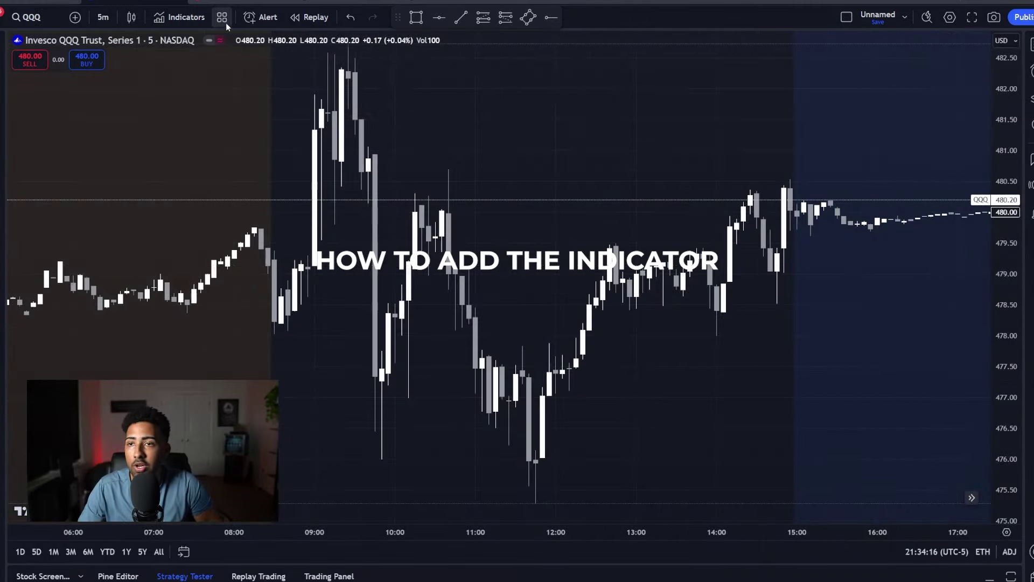
Step: Search 'vwap' and add the Volume Weighted Average Price indicator to the QQQ chart
left_click(179, 16)
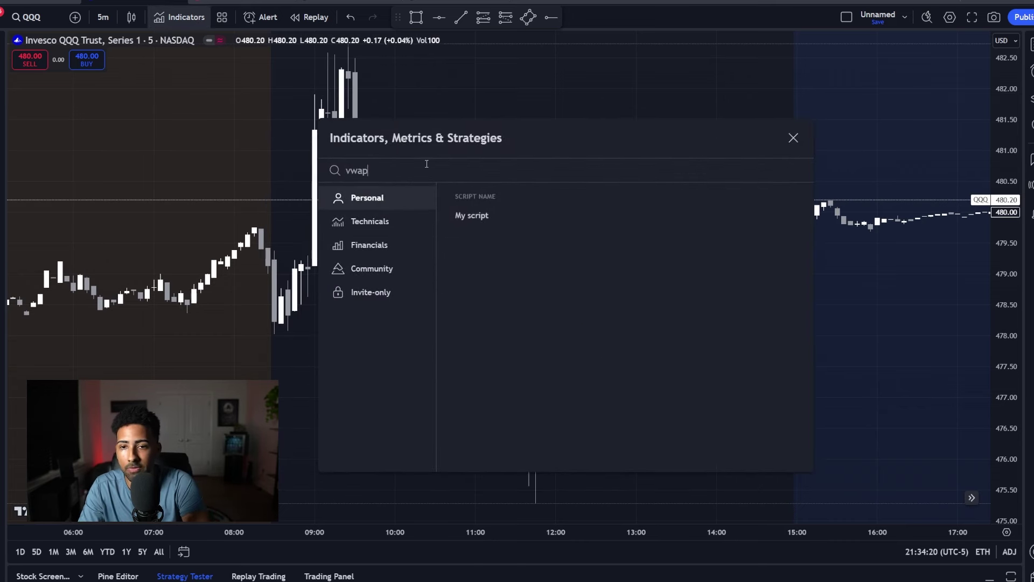
type("vwap")
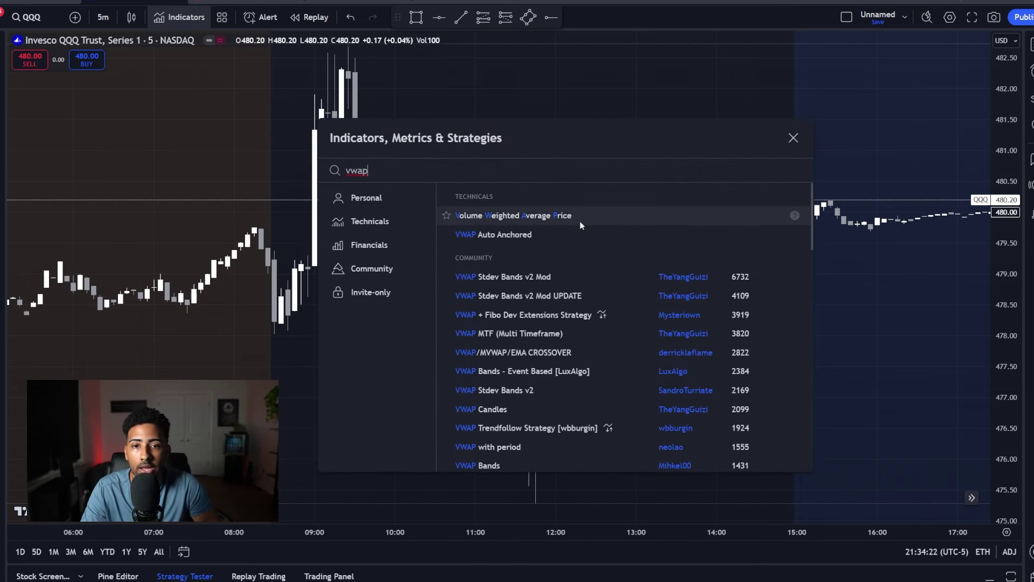
left_click(548, 216)
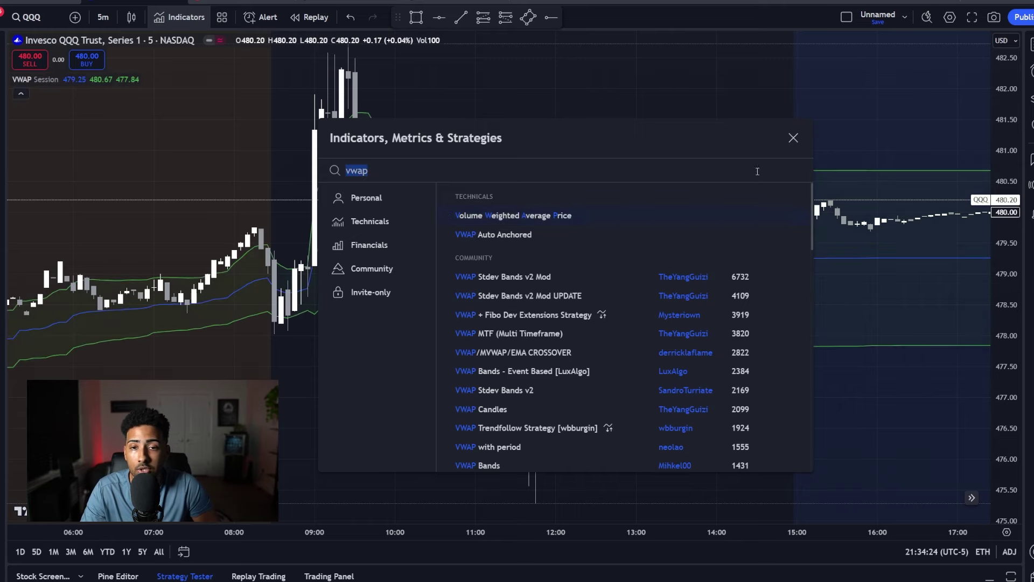
left_click(794, 139)
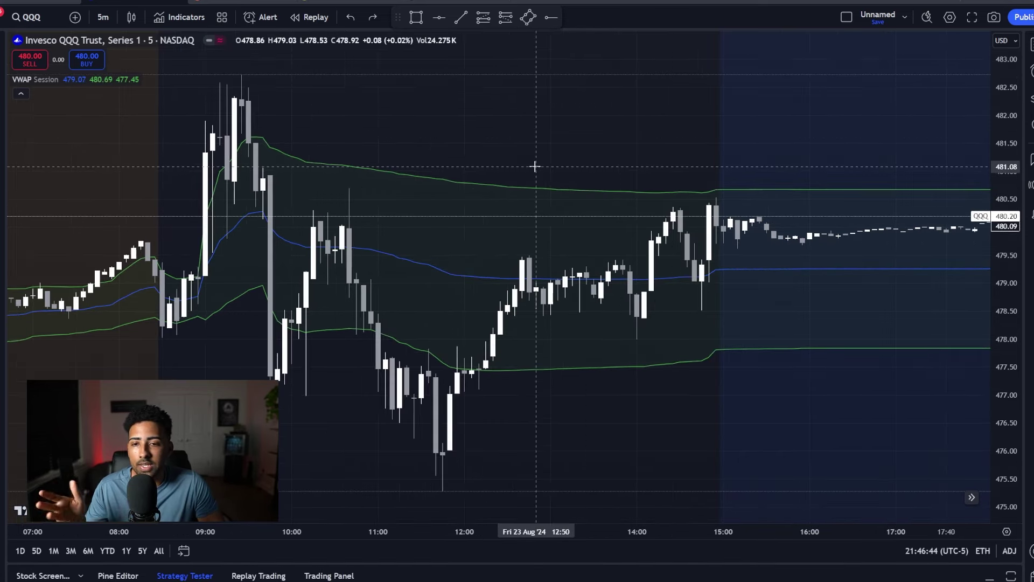
mouse_move(605, 140)
left_mouse_down()
mouse_move(508, 184)
mouse_move(501, 200)
left_mouse_up()
mouse_move(484, 186)
left_mouse_down()
mouse_move(473, 203)
mouse_move(522, 202)
left_mouse_up()
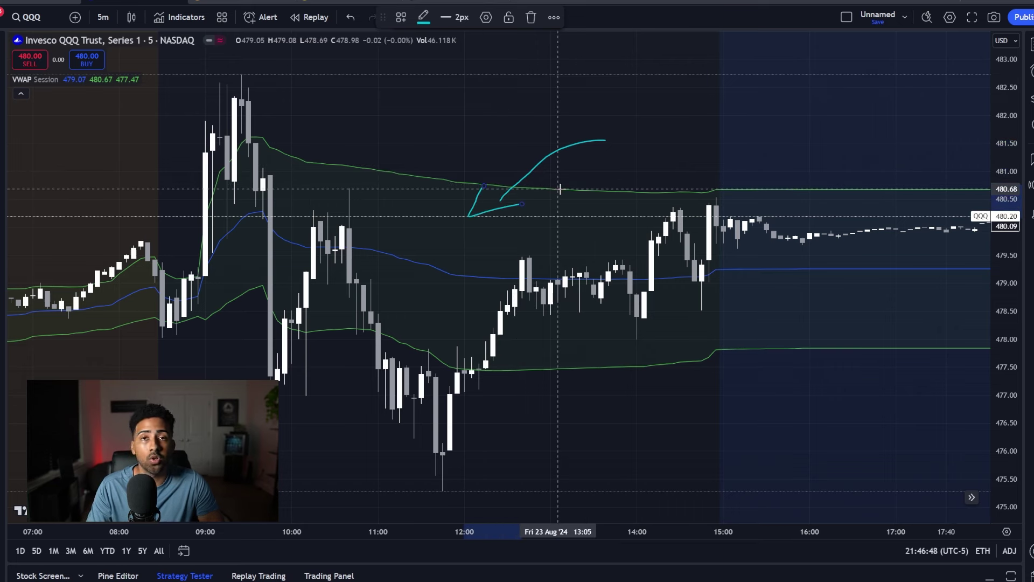
key("ctrl+z")
key("ctrl+z")
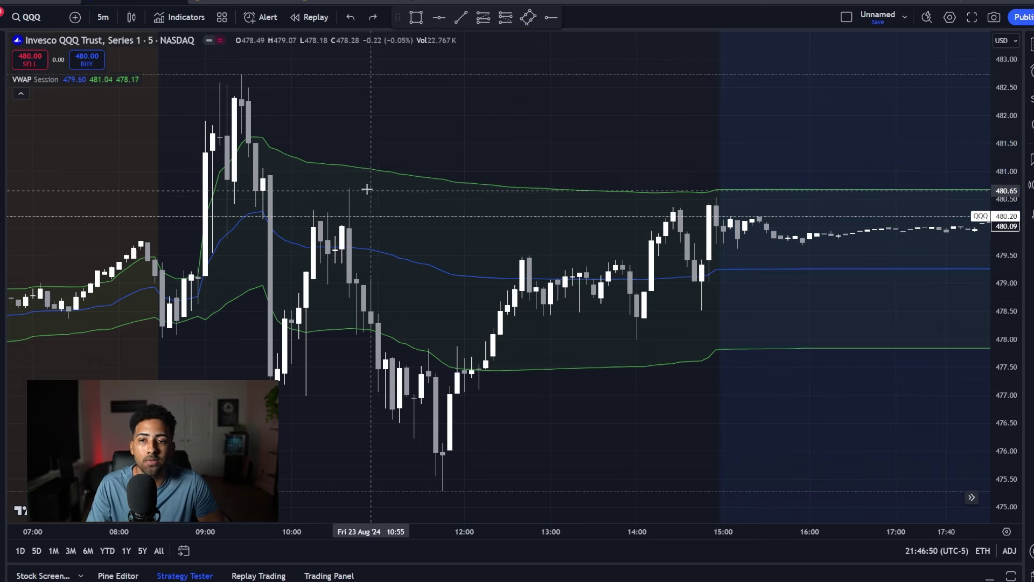
mouse_move(299, 110)
left_mouse_down()
mouse_move(307, 143)
mouse_move(353, 157)
mouse_move(381, 214)
mouse_move(438, 218)
mouse_move(478, 254)
left_mouse_up()
key("ctrl+z")
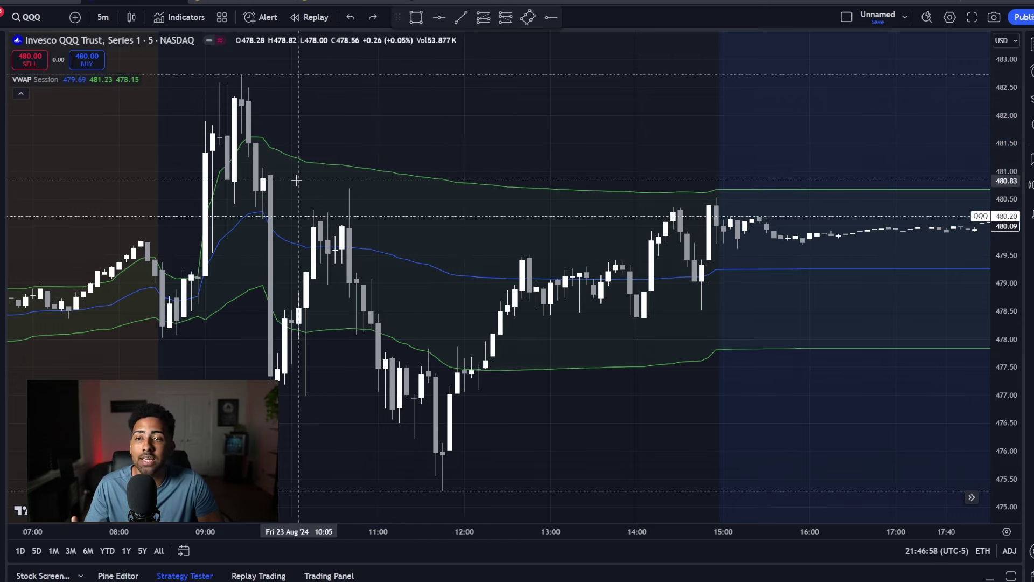
mouse_move(291, 171)
left_mouse_down()
mouse_move(249, 186)
mouse_move(253, 377)
mouse_move(299, 308)
mouse_move(292, 171)
mouse_move(339, 151)
mouse_move(315, 177)
left_mouse_up()
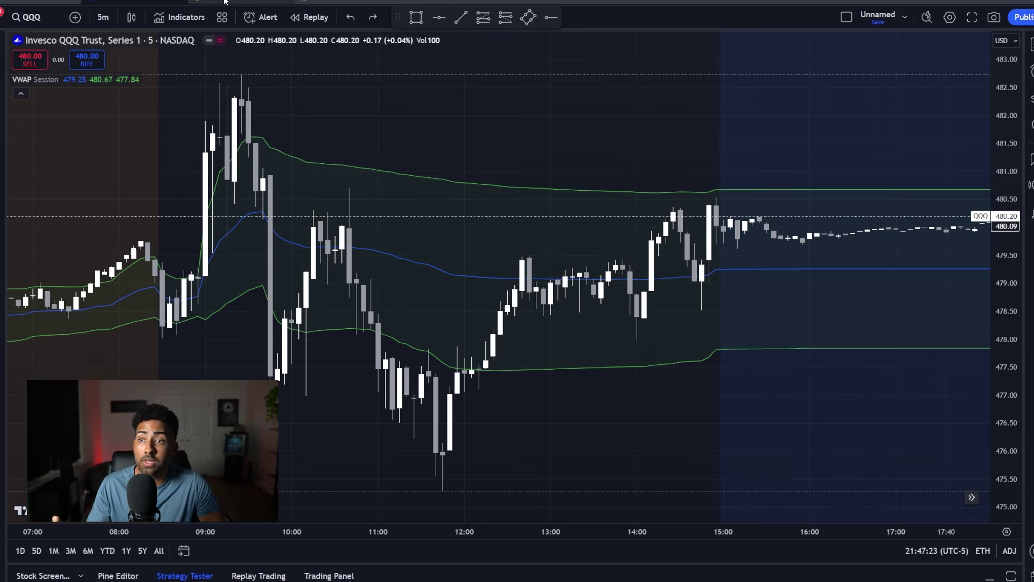
left_click(226, 1)
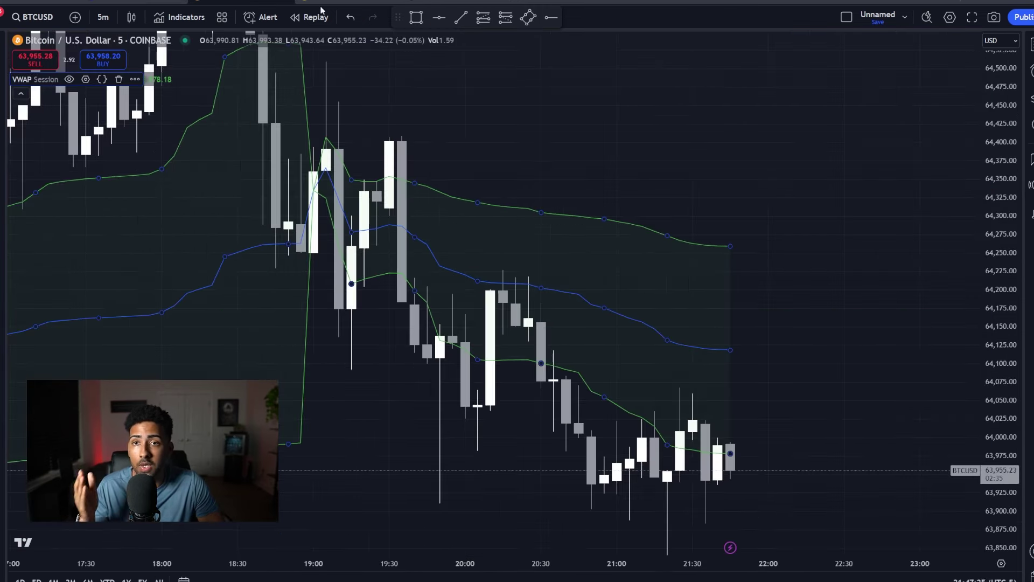
left_click(378, 2)
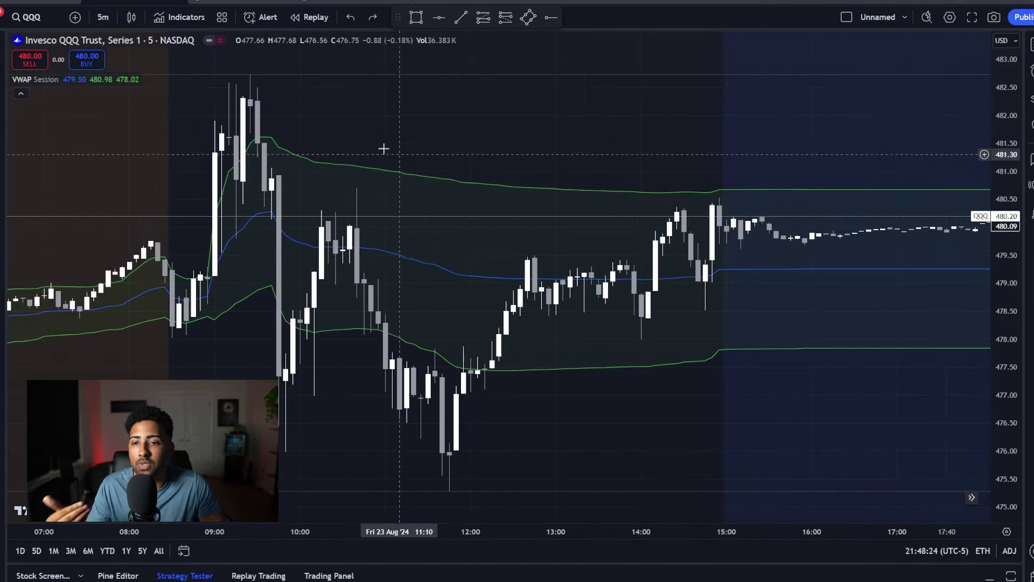
Step: Turn off Upper Band #1, Lower Band #1 and Bands Fill #1 in the VWAP indicator's settings
mouse_move(31, 78)
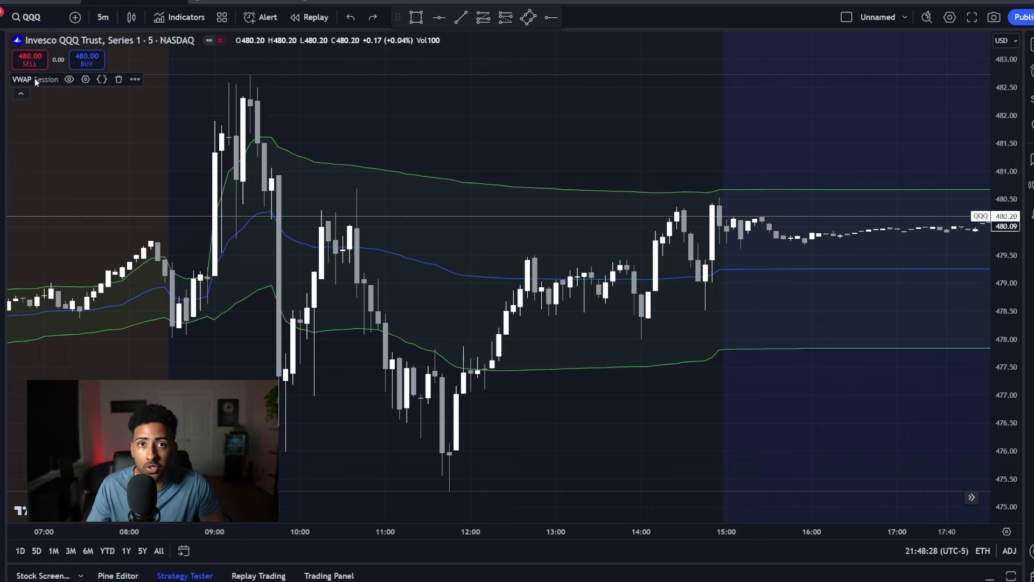
left_click(34, 79)
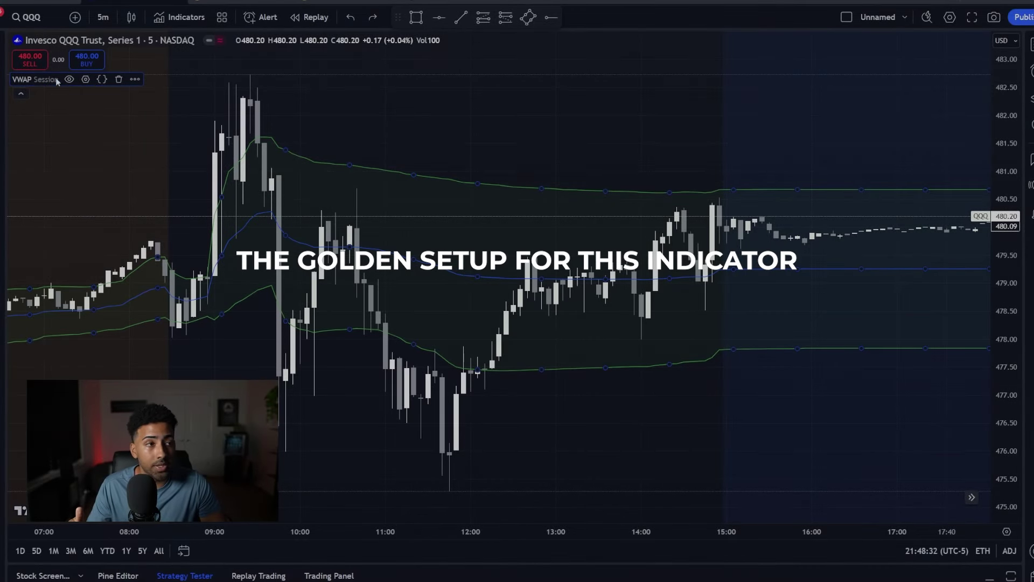
left_click(85, 81)
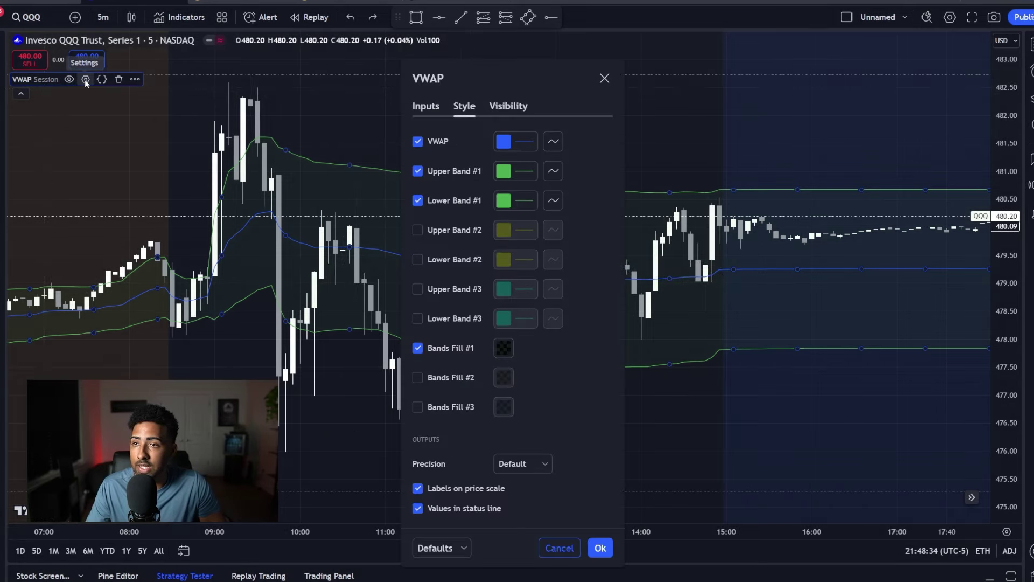
left_click_drag(486, 93, 507, 80)
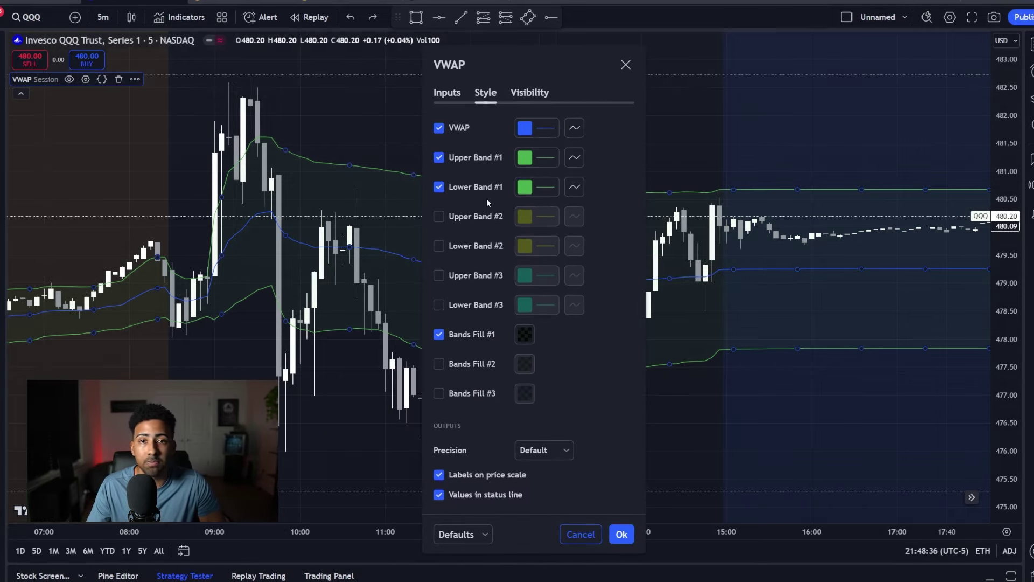
left_click(459, 161)
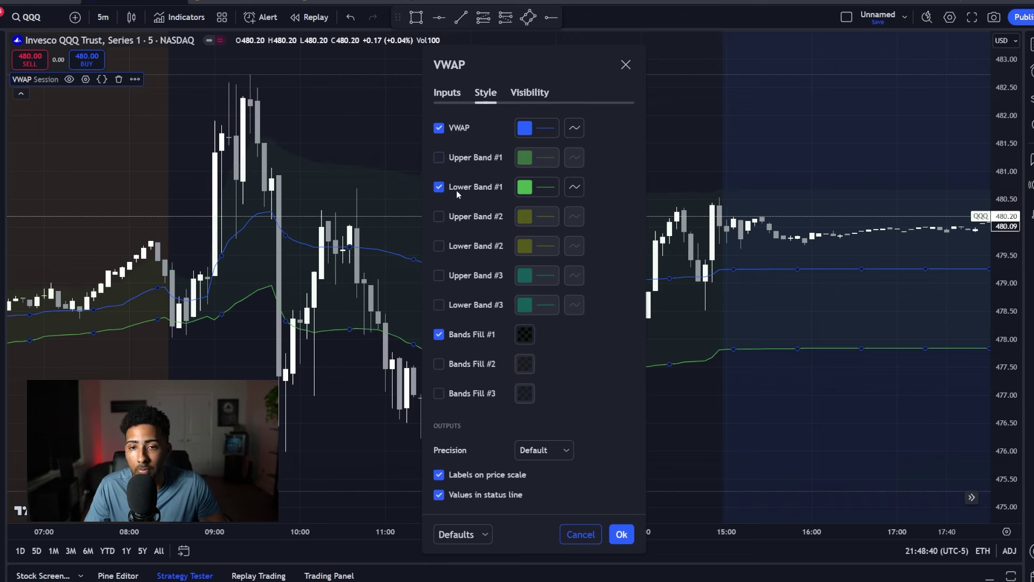
left_click(459, 189)
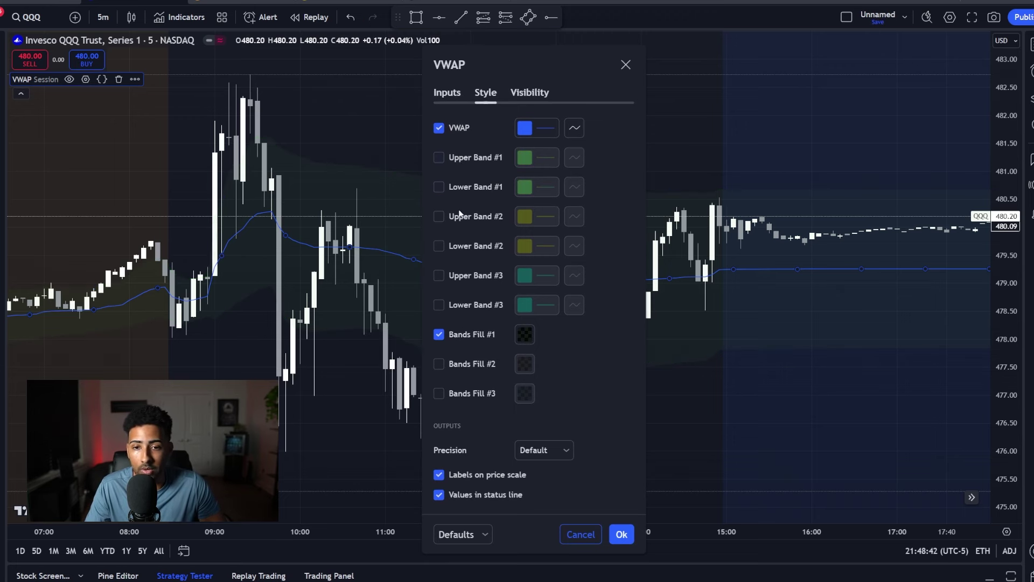
left_click(459, 337)
left_click_drag(533, 70, 769, 63)
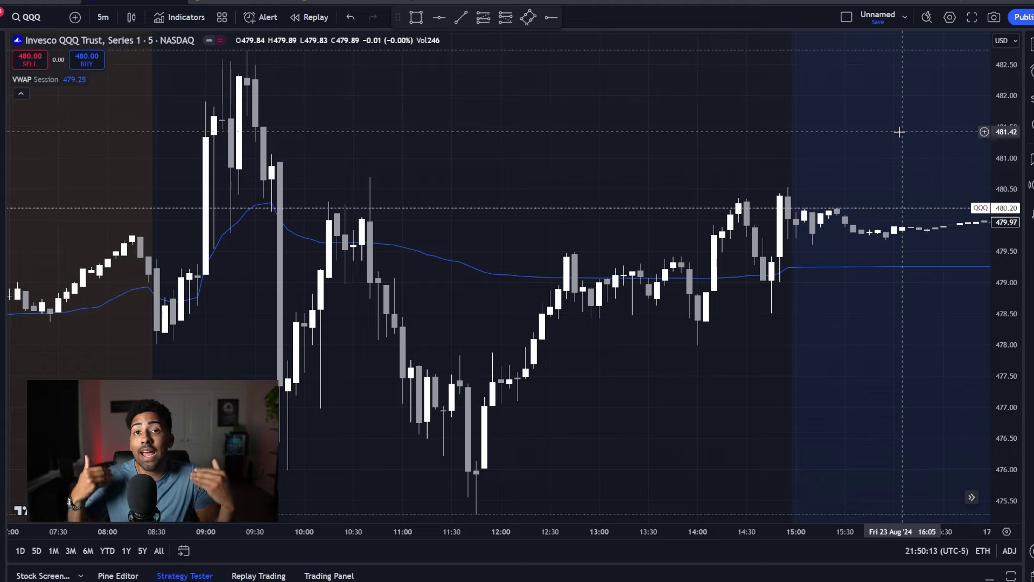
Step: Zoom out to the blank Aug 26 stretch with the 490.61 line and labels
scroll(899, 132, "down", 2)
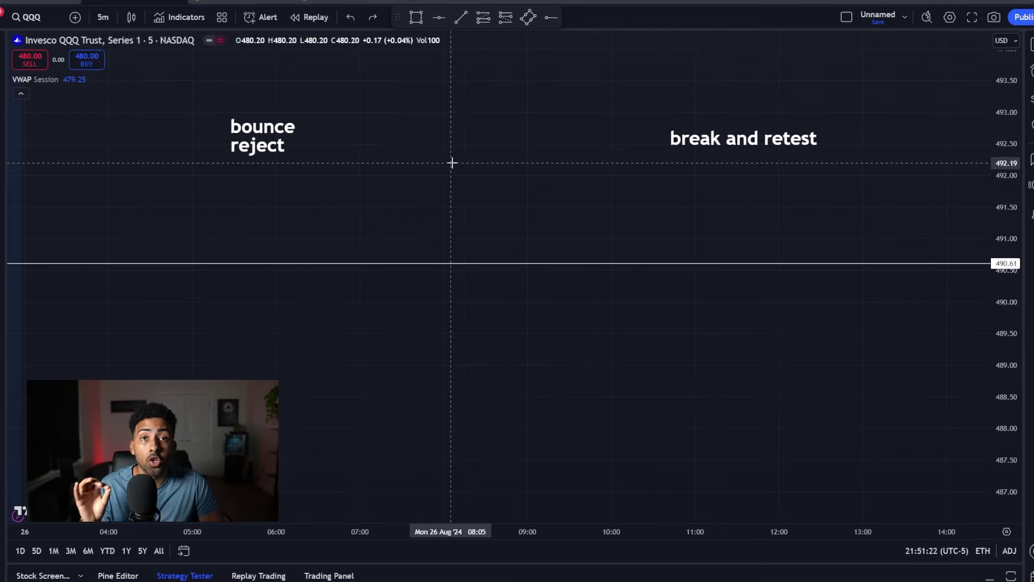
Step: Circle both labels and sketch rejection and bounce moves at the 490.61 line, circling the touches
mouse_move(302, 111)
left_mouse_down()
mouse_move(260, 157)
mouse_move(293, 111)
left_mouse_up()
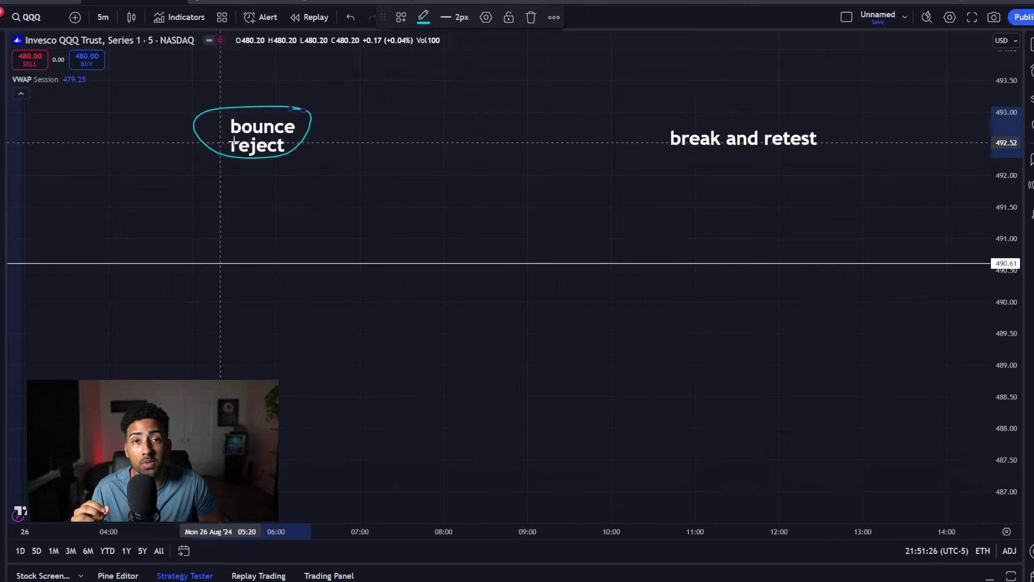
mouse_move(785, 104)
left_mouse_down()
mouse_move(729, 169)
mouse_move(769, 98)
left_mouse_up()
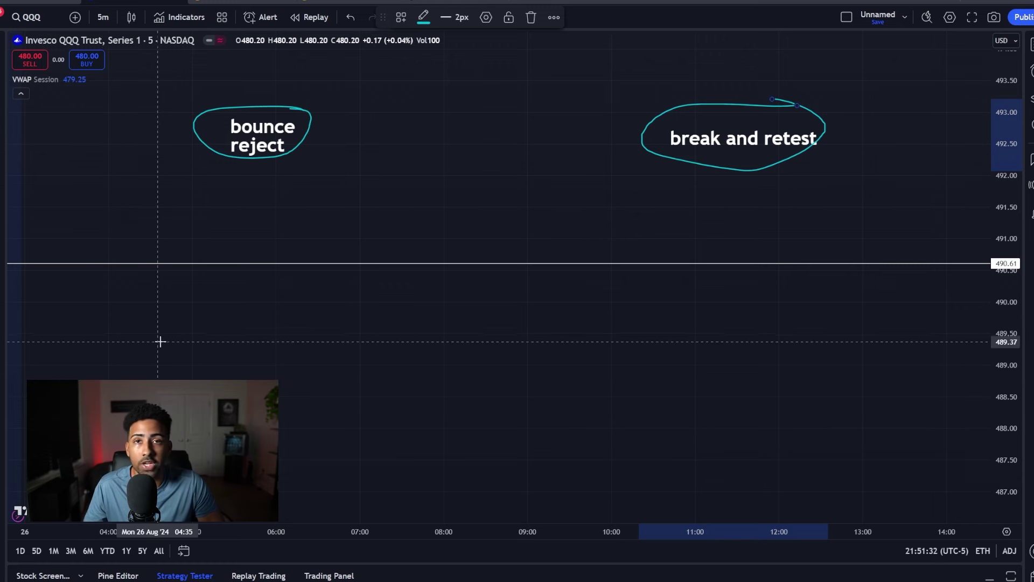
mouse_move(222, 373)
left_mouse_down()
mouse_move(266, 264)
mouse_move(339, 384)
left_mouse_up()
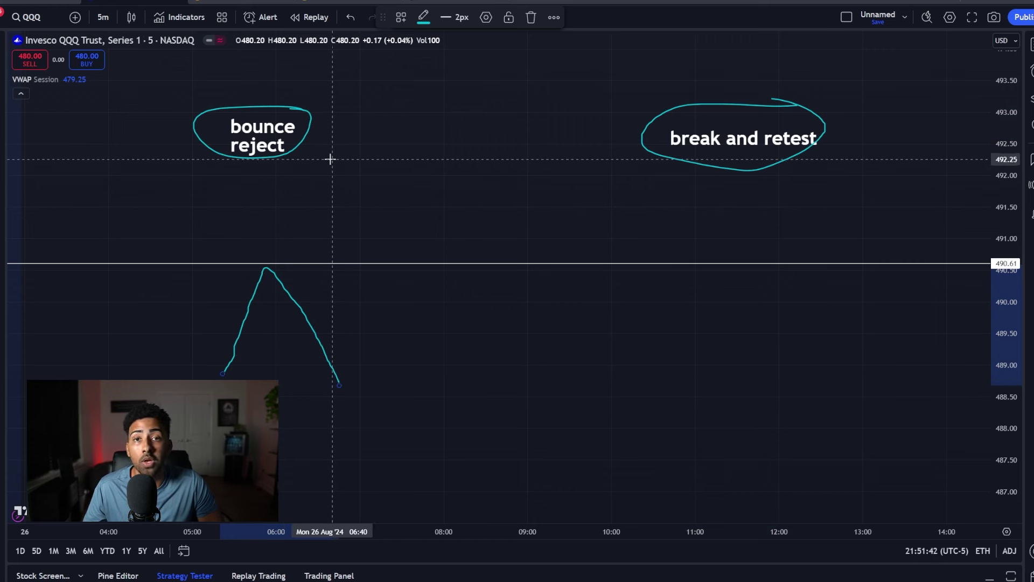
mouse_move(325, 161)
left_mouse_down()
mouse_move(353, 267)
mouse_move(402, 152)
left_mouse_up()
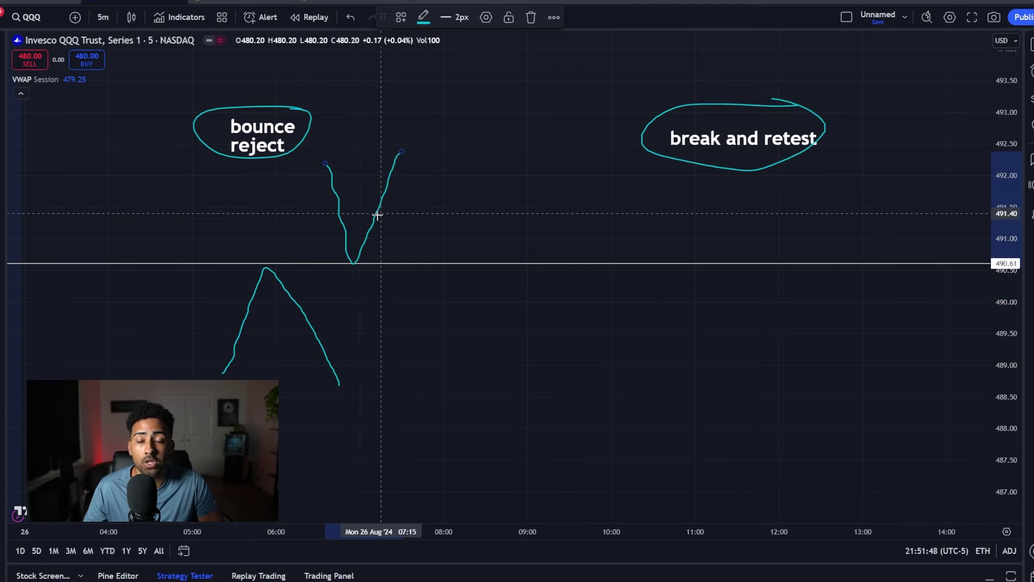
mouse_move(380, 226)
left_mouse_down()
mouse_move(372, 240)
mouse_move(368, 229)
left_mouse_up()
left_click_drag(283, 283, 295, 282)
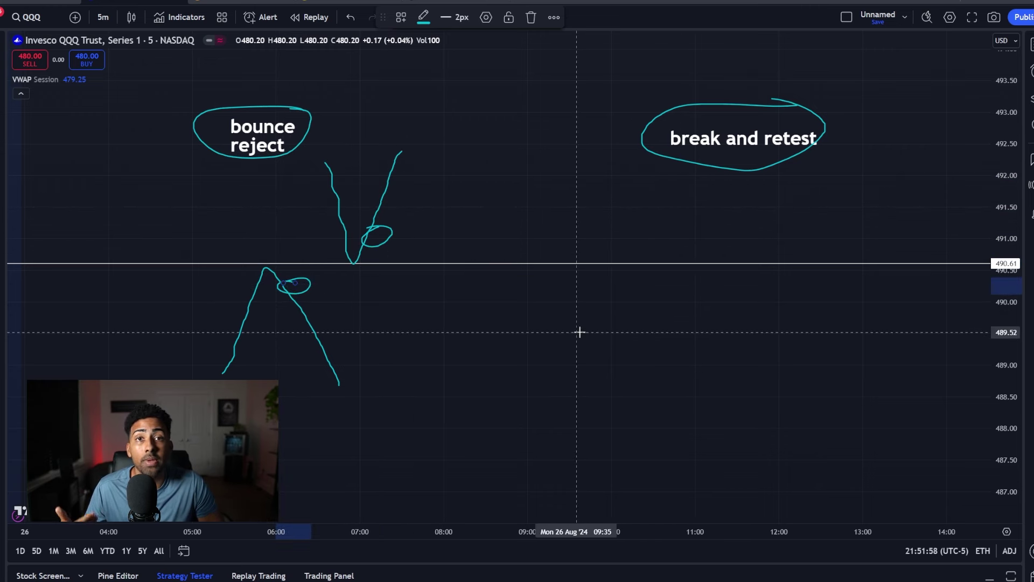
Step: Sketch break-and-retest moves above and below the line and bracket all the setups
mouse_move(569, 347)
left_mouse_down()
mouse_move(591, 252)
mouse_move(610, 252)
mouse_move(626, 168)
left_mouse_up()
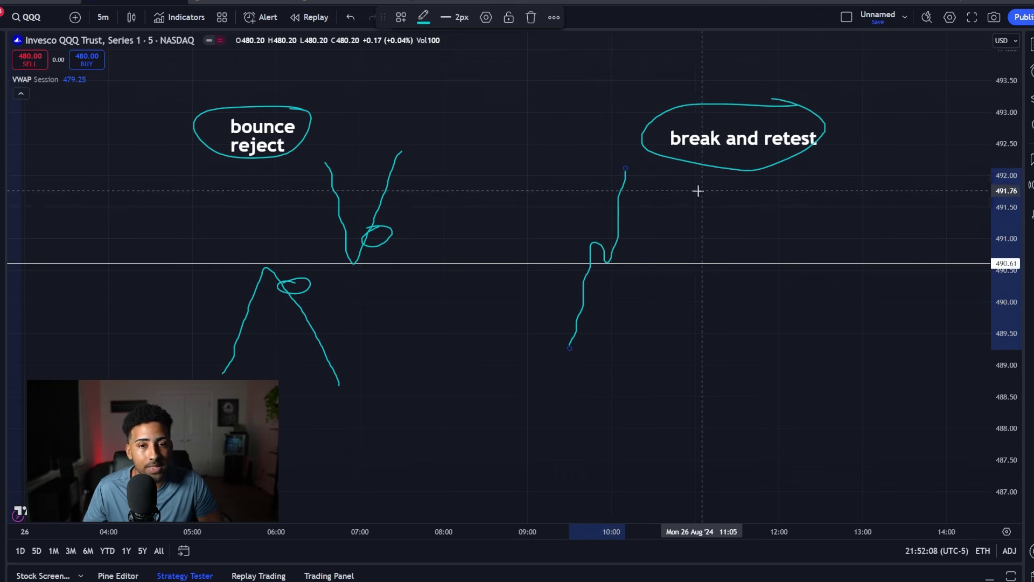
mouse_move(688, 177)
left_mouse_down()
mouse_move(694, 263)
mouse_move(708, 270)
mouse_move(752, 388)
left_mouse_up()
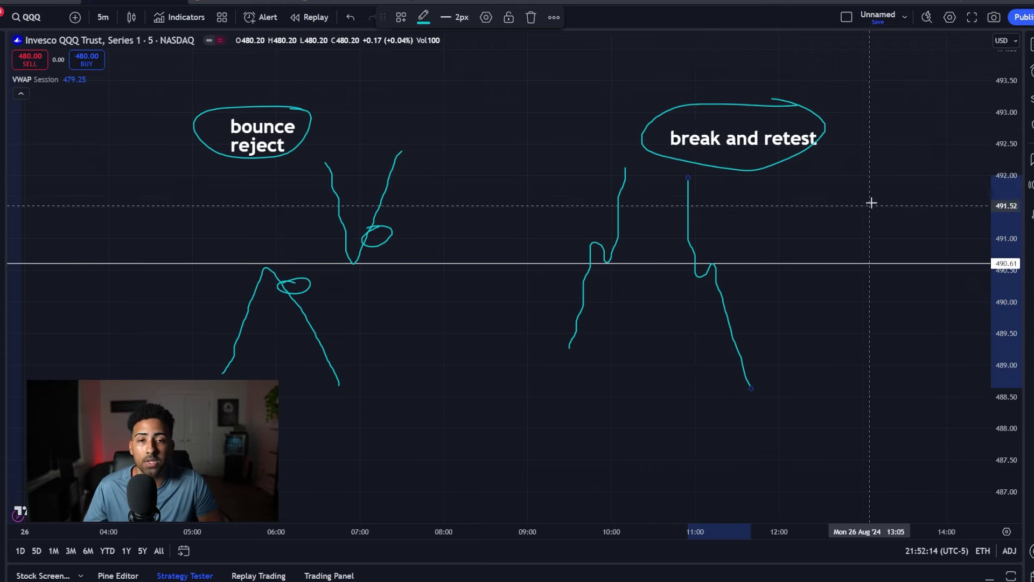
mouse_move(817, 420)
left_mouse_down()
mouse_move(346, 418)
mouse_move(188, 317)
mouse_move(199, 158)
left_mouse_up()
left_click_drag(828, 422, 821, 217)
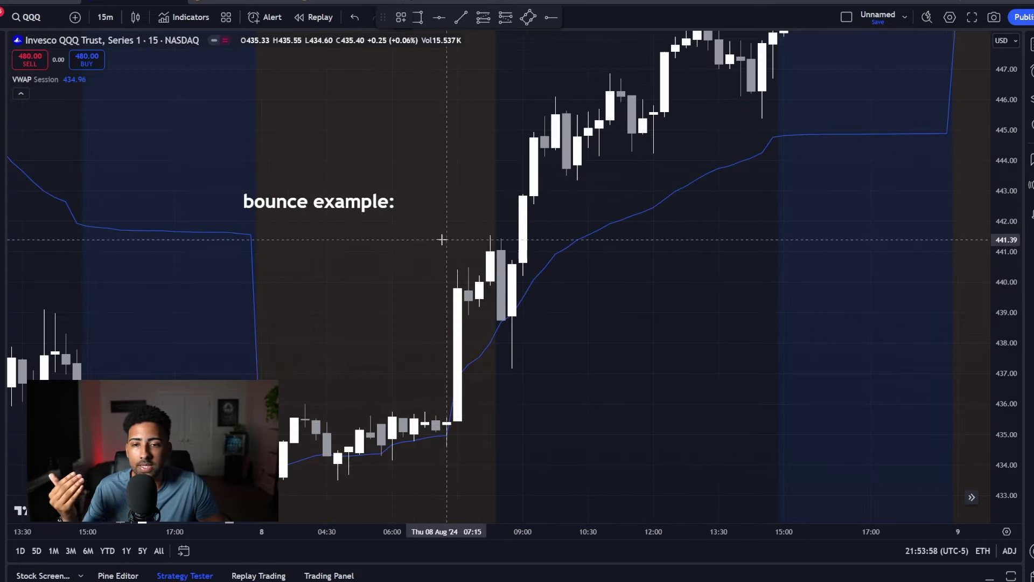
Step: Underline the bounce and reject example labels and circle their wicks touching VWAP
left_click_drag(220, 216, 316, 214)
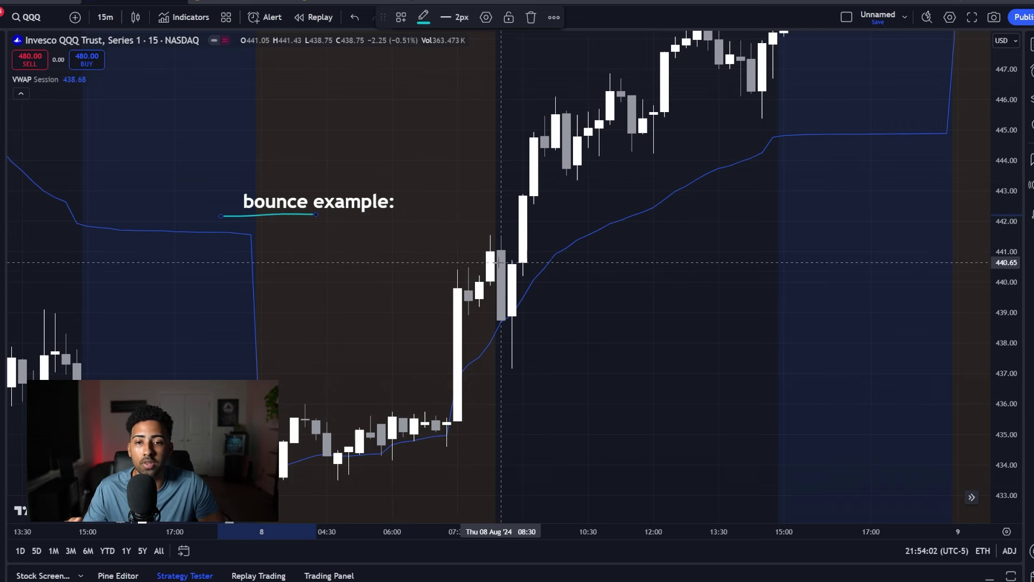
mouse_move(531, 312)
left_mouse_down()
mouse_move(491, 324)
mouse_move(537, 326)
left_mouse_up()
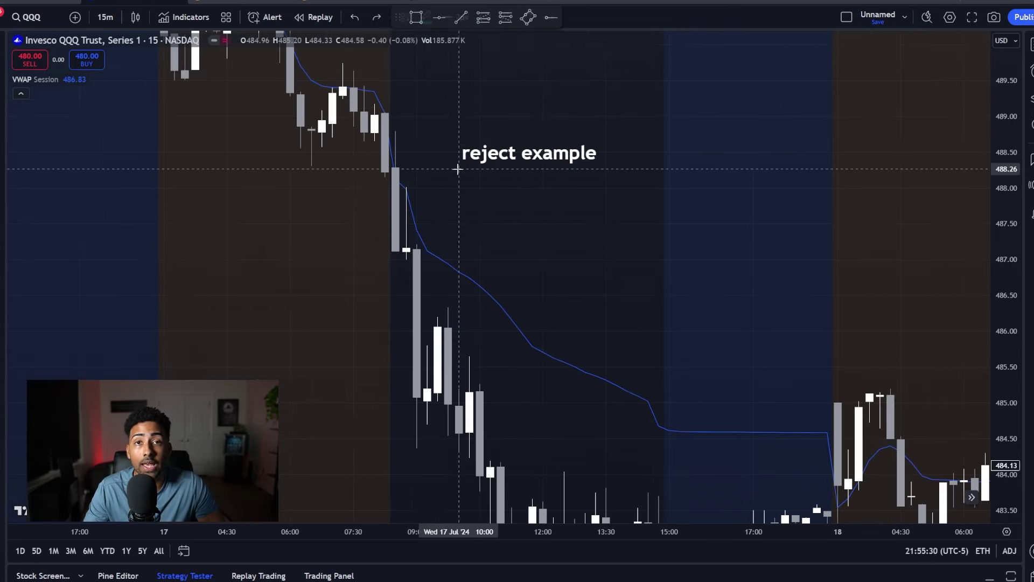
left_click_drag(461, 169, 605, 168)
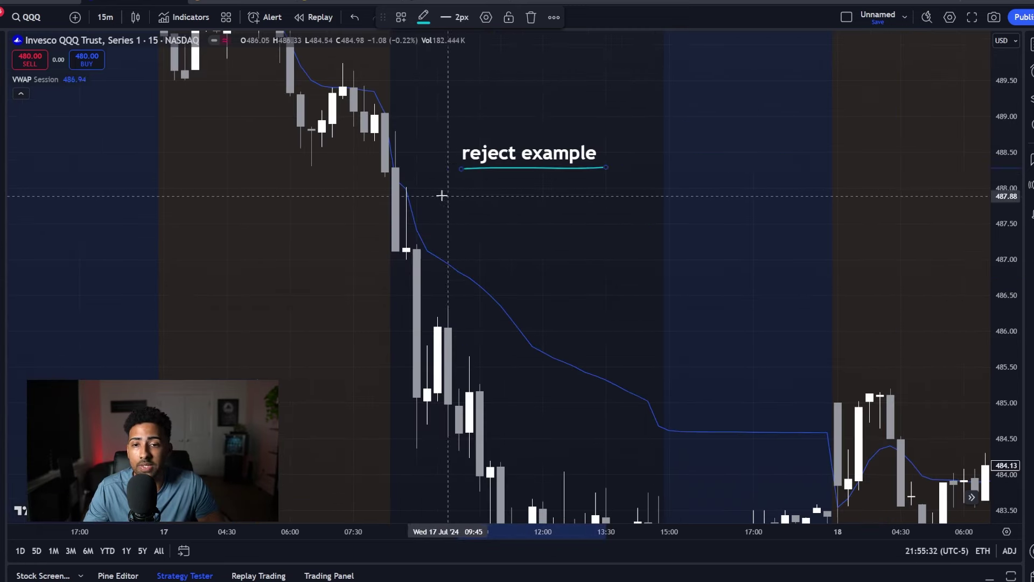
mouse_move(415, 179)
left_mouse_down()
mouse_move(401, 185)
mouse_move(408, 193)
mouse_move(413, 180)
mouse_move(426, 224)
mouse_move(439, 211)
left_mouse_up()
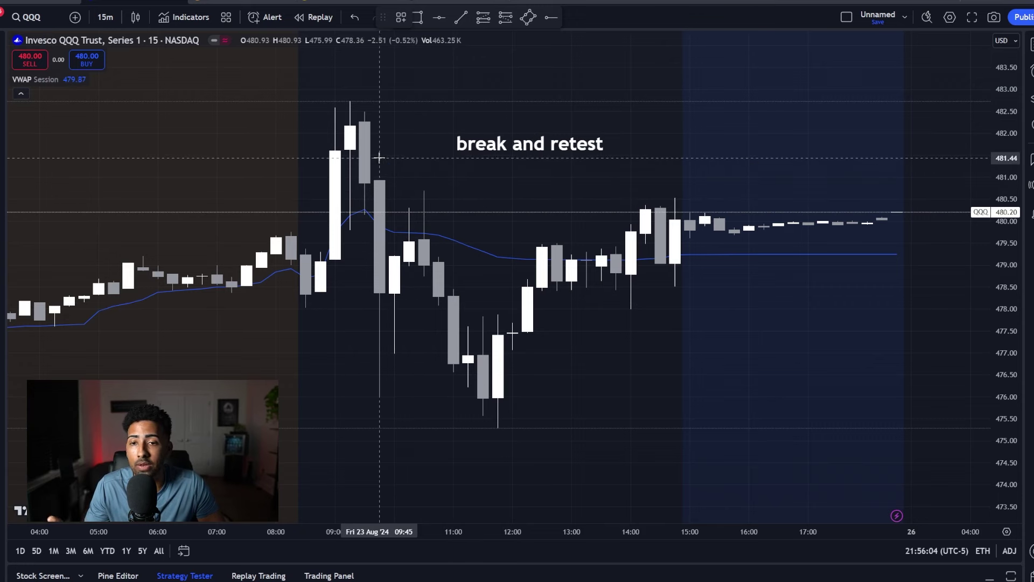
Step: Draw a teal stroke marking the break-and-retest move
mouse_move(380, 134)
left_mouse_down()
mouse_move(389, 263)
mouse_move(423, 210)
mouse_move(445, 225)
mouse_move(474, 301)
mouse_move(484, 280)
left_mouse_up()
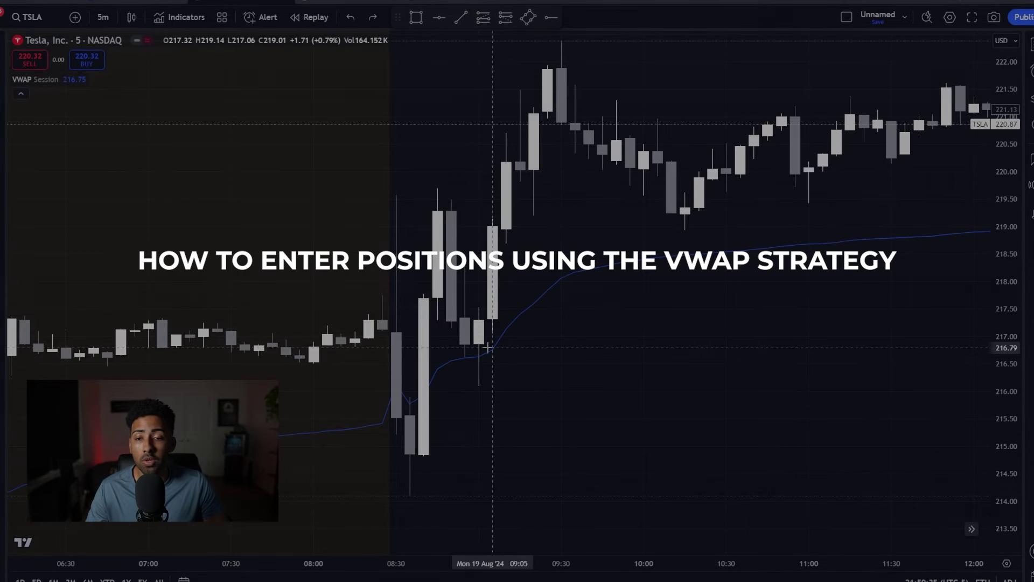
Step: Circle candles sitting on VWAP and sketch bounce strokes off it, undoing an accidental pan
left_click_drag(490, 348, 488, 350)
mouse_move(575, 357)
left_mouse_down()
mouse_move(586, 263)
mouse_move(616, 356)
left_mouse_up()
mouse_move(630, 232)
left_mouse_down()
mouse_move(649, 253)
mouse_move(668, 208)
left_mouse_up()
mouse_move(699, 354)
left_mouse_down()
mouse_move(753, 252)
mouse_move(767, 170)
left_mouse_up()
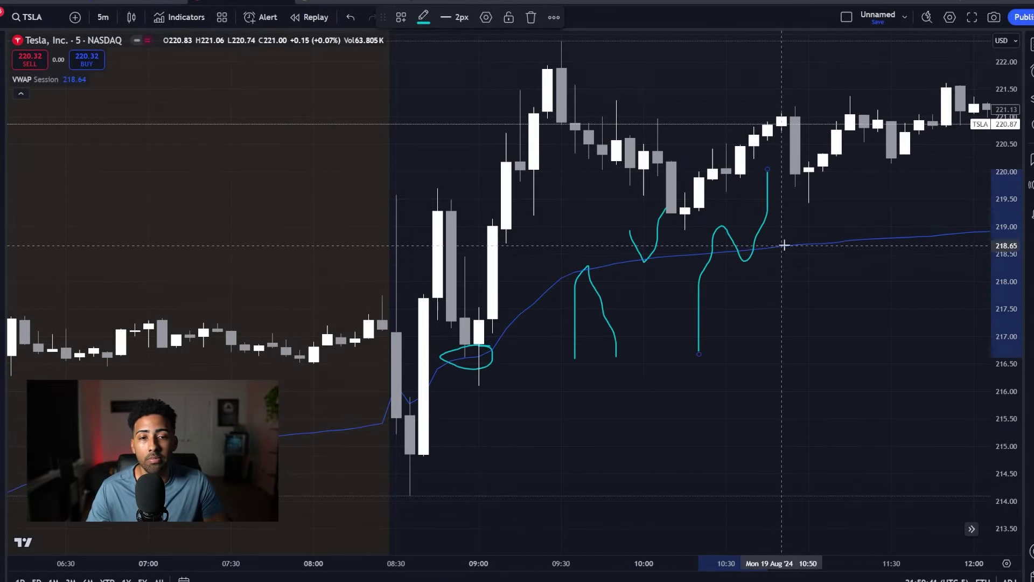
left_click_drag(795, 240, 697, 245)
mouse_move(601, 44)
left_mouse_down()
mouse_move(532, 41)
mouse_move(614, 54)
left_mouse_up()
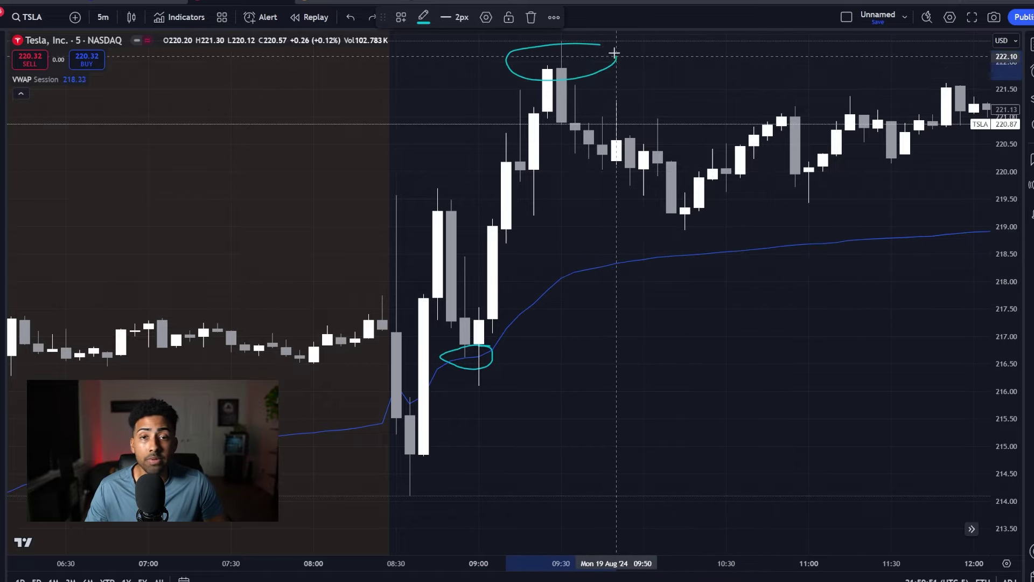
mouse_move(669, 106)
left_mouse_down()
mouse_move(582, 140)
mouse_move(488, 149)
left_mouse_up()
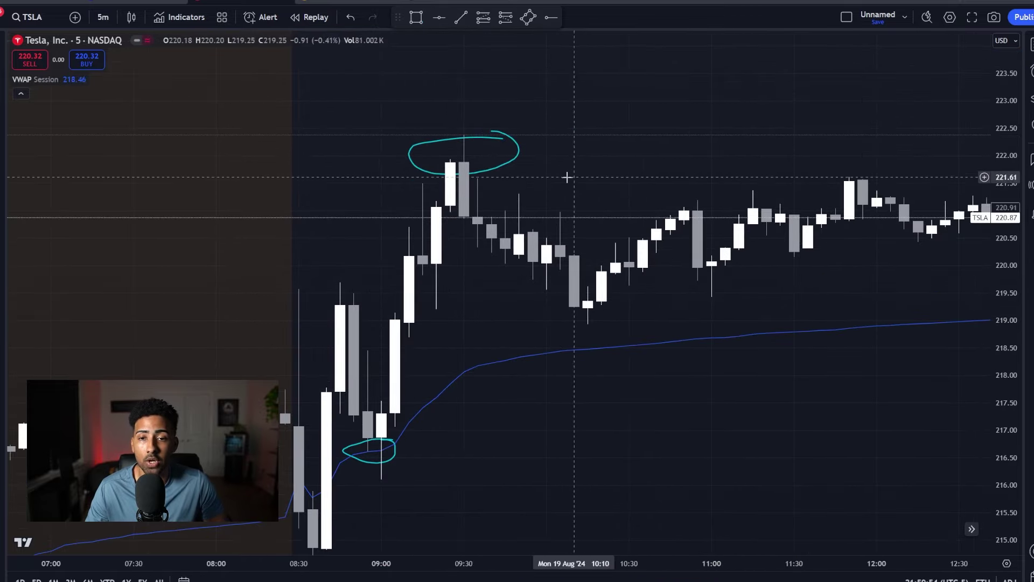
key("ctrl+z")
scroll(665, 334, "up", 2)
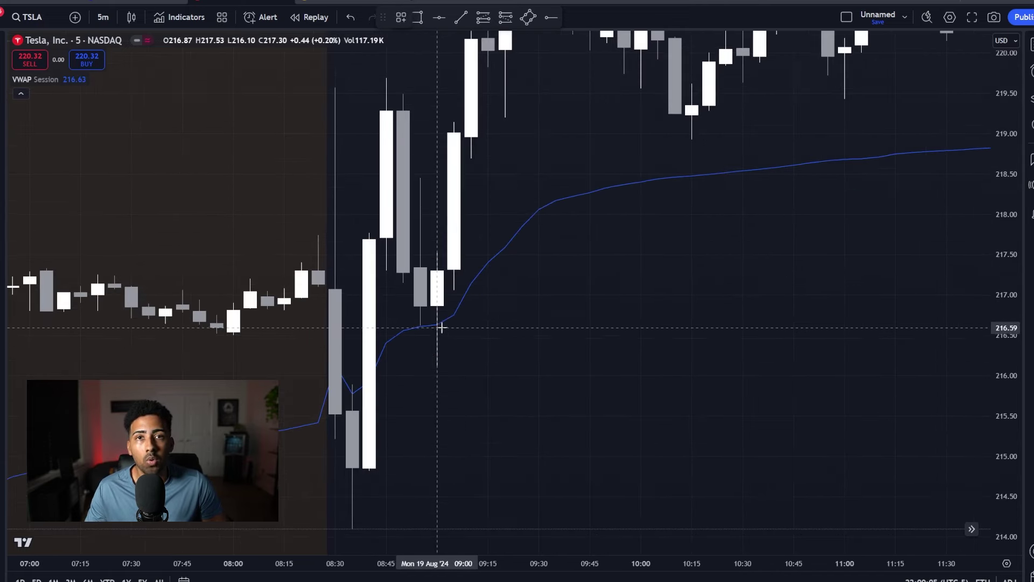
Step: Mark the 09:00–09:05 wicks on VWAP, keeping only the touch near 216.54
mouse_move(455, 320)
left_mouse_down()
mouse_move(439, 309)
mouse_move(406, 338)
mouse_move(468, 351)
mouse_move(455, 318)
left_mouse_up()
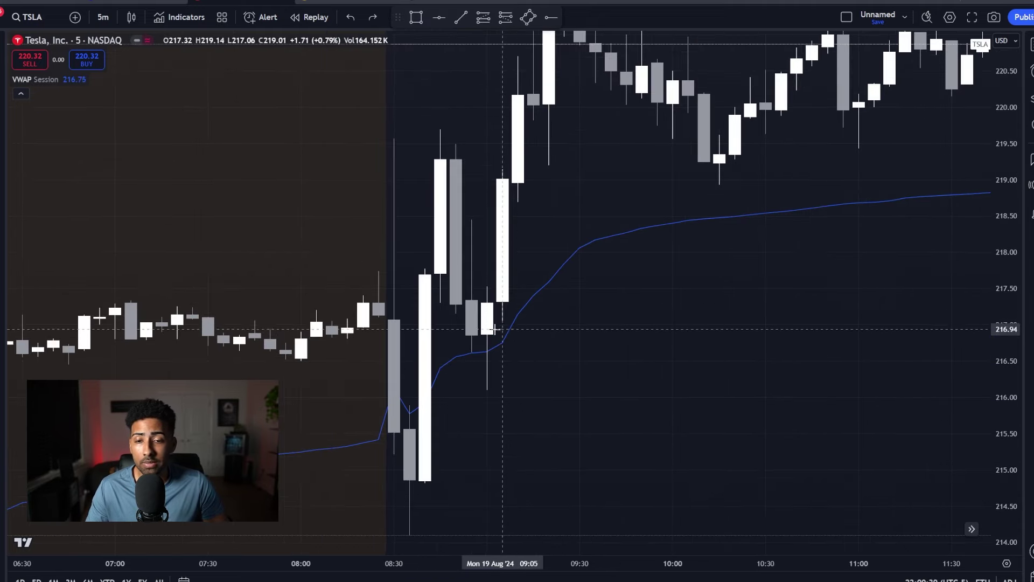
mouse_move(471, 337)
left_mouse_down()
mouse_move(503, 327)
mouse_move(471, 299)
left_mouse_up()
left_click_drag(474, 371, 504, 377)
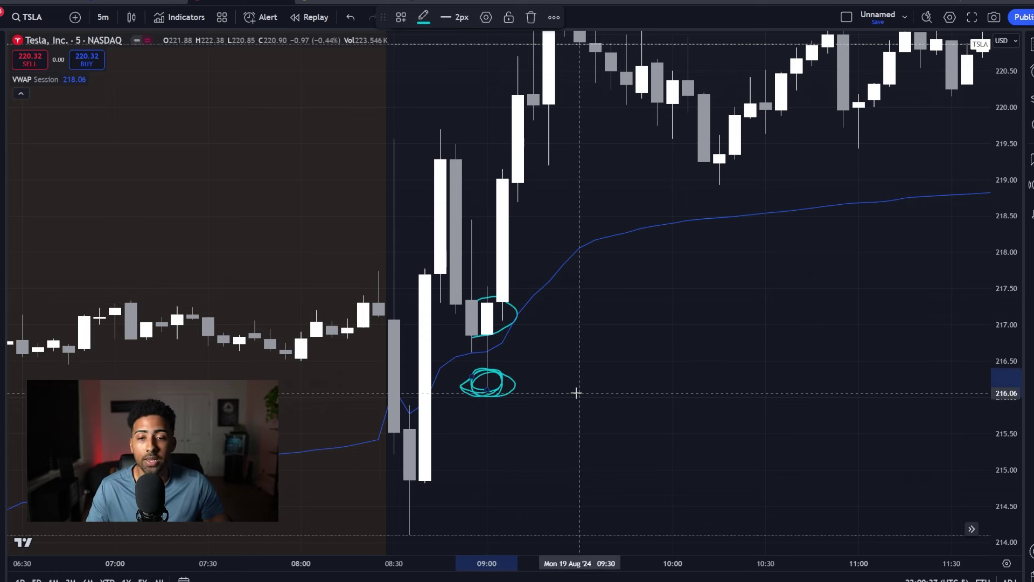
key("ctrl+z")
key("ctrl+z")
key("ctrl+z")
mouse_move(503, 364)
left_mouse_down()
mouse_move(532, 357)
mouse_move(518, 376)
left_mouse_up()
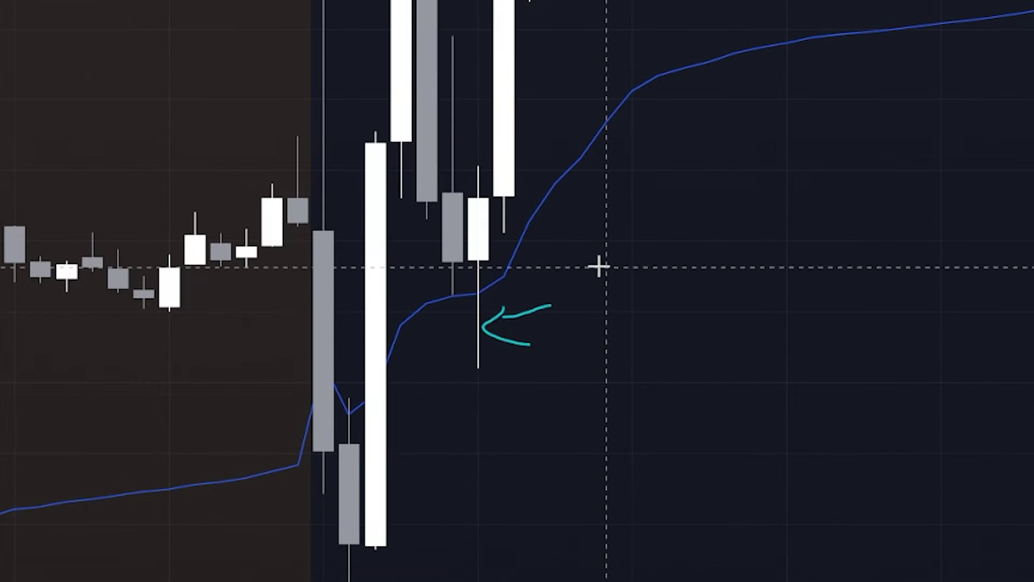
Step: Add a downward arrow, a VWAP-level line and an upward curve, and bracket the 08:35 candle
mouse_move(607, 278)
left_mouse_down()
mouse_move(607, 390)
mouse_move(658, 344)
left_mouse_up()
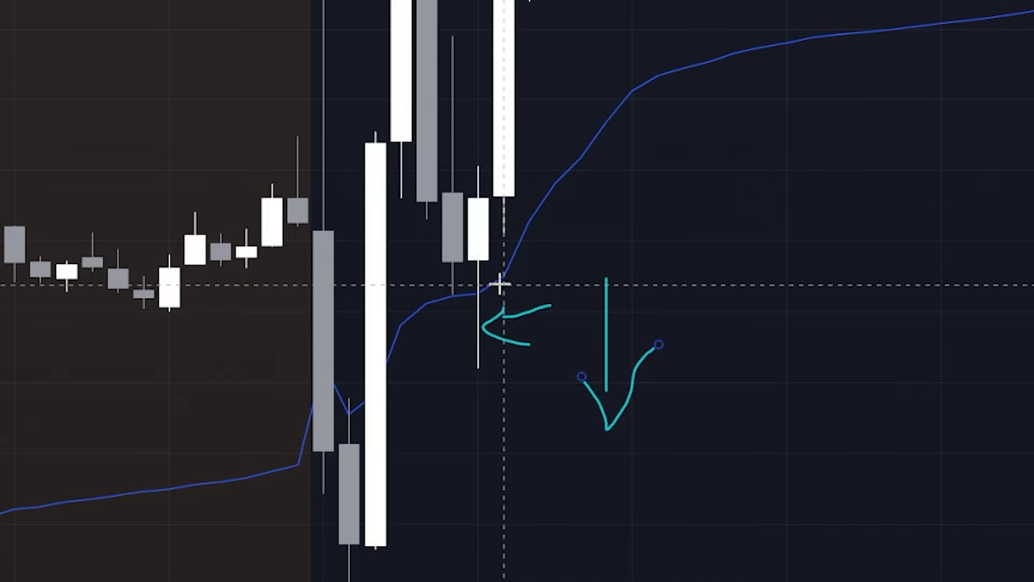
left_click_drag(430, 201, 530, 199)
mouse_move(555, 126)
left_mouse_down()
mouse_move(581, 56)
mouse_move(606, 82)
left_mouse_up()
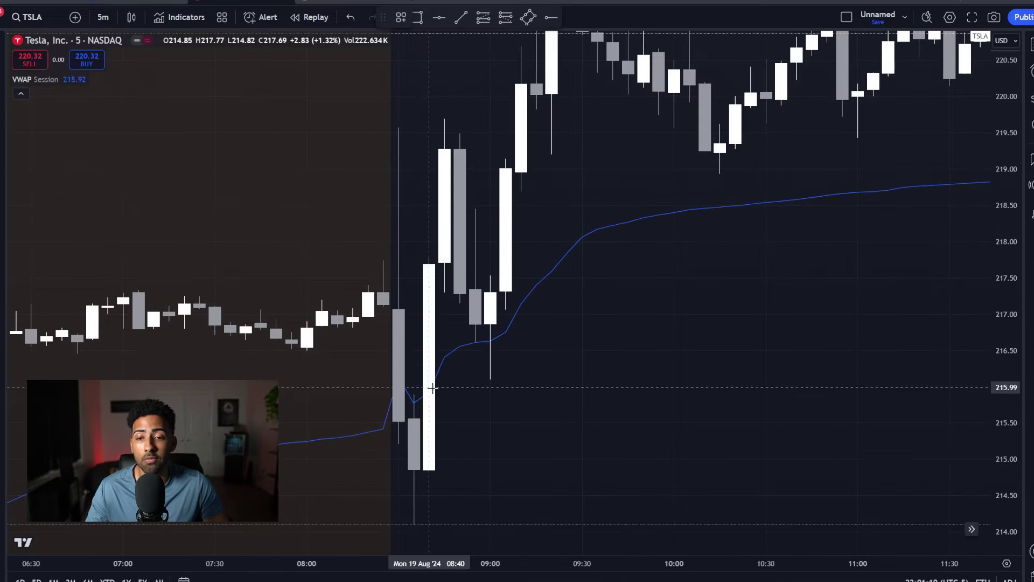
left_click_drag(431, 362, 445, 364)
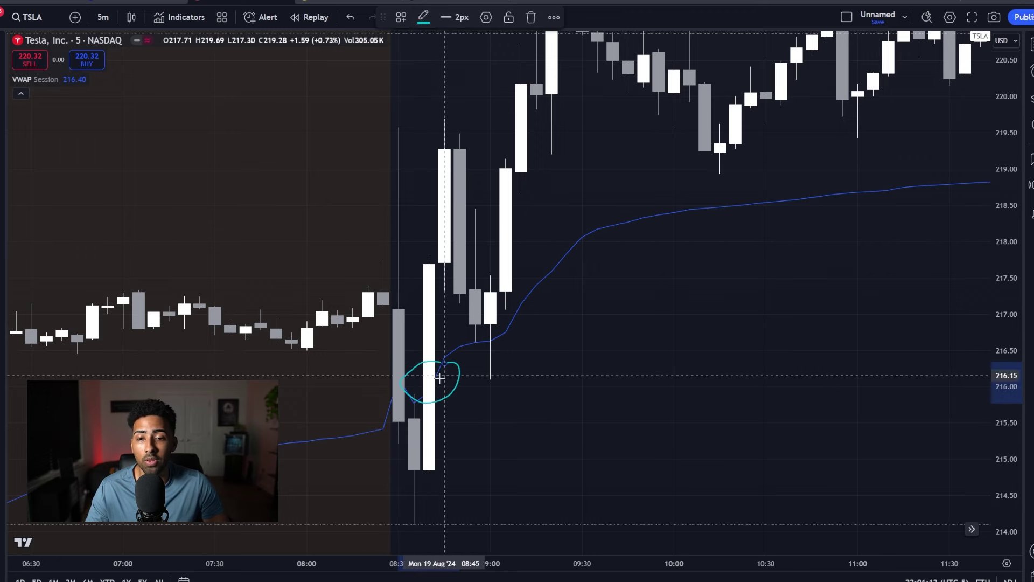
mouse_move(414, 263)
left_mouse_down()
mouse_move(433, 264)
mouse_move(445, 318)
mouse_move(448, 460)
mouse_move(409, 473)
mouse_move(422, 377)
left_mouse_up()
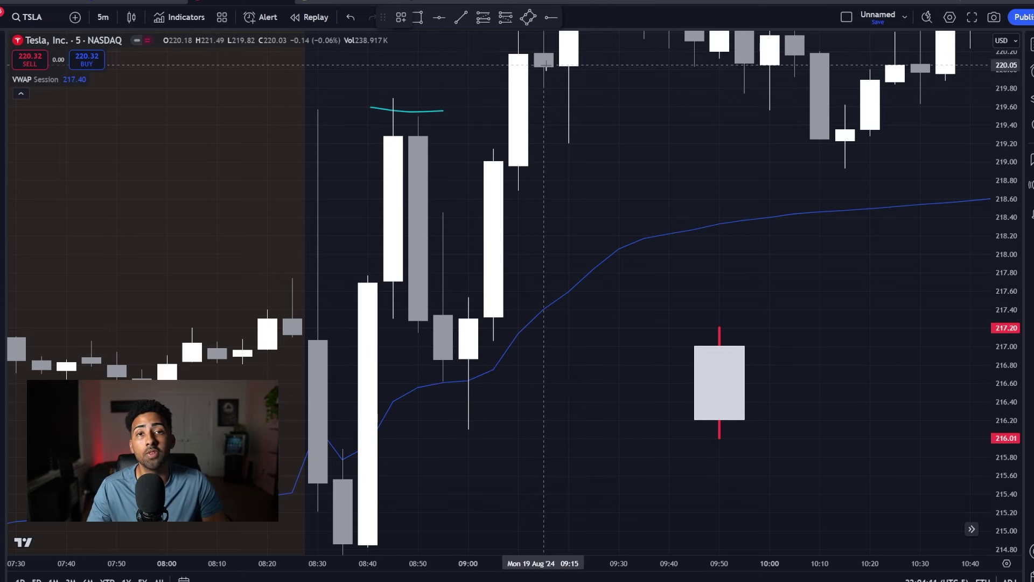
Step: Bracket the 08:55 candle's range down to 216.00 and extend the red wick line to 202.39
left_click(446, 360)
mouse_move(464, 360)
left_mouse_down()
mouse_move(493, 374)
mouse_move(493, 438)
mouse_move(440, 434)
left_mouse_up()
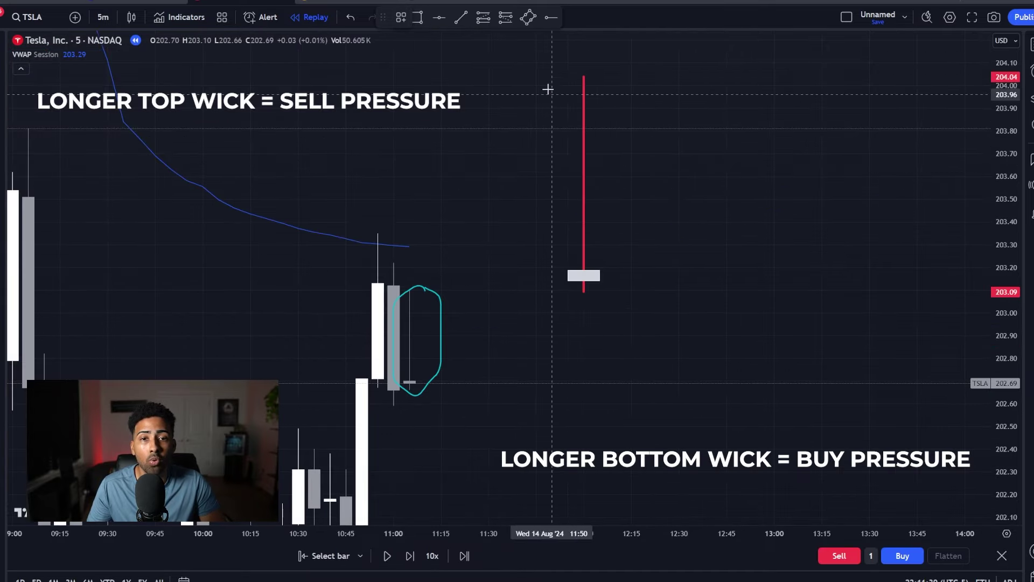
mouse_move(523, 78)
left_mouse_down()
mouse_move(647, 153)
mouse_move(515, 274)
mouse_move(522, 77)
left_mouse_up()
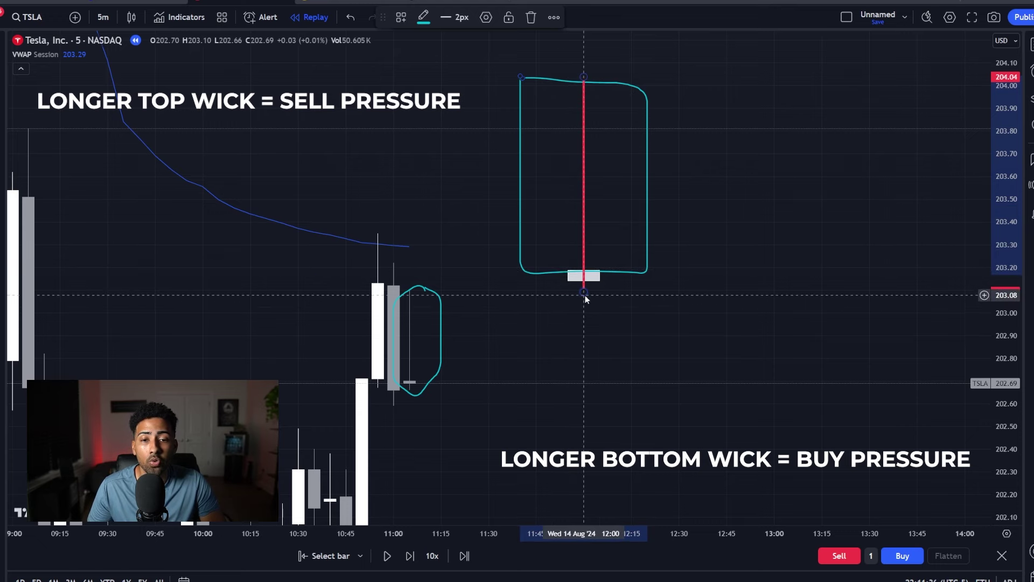
left_click_drag(584, 292, 584, 449)
Step: Bracket the sample candle's upper and lower wicks and mark the tall candle's top
mouse_move(521, 286)
left_mouse_down()
mouse_move(585, 289)
mouse_move(661, 443)
left_mouse_up()
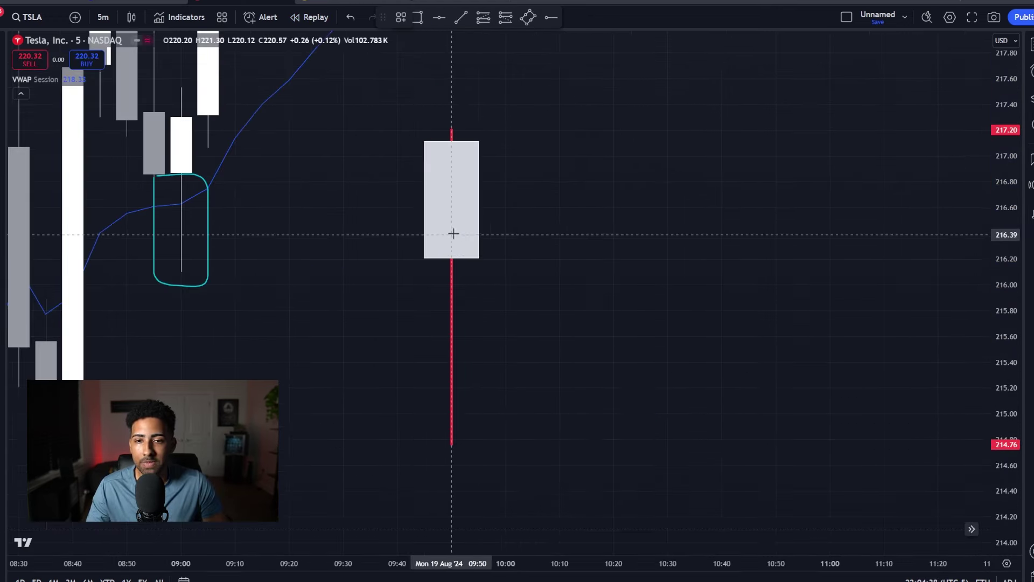
mouse_move(478, 260)
left_mouse_down()
mouse_move(467, 397)
mouse_move(497, 386)
left_mouse_up()
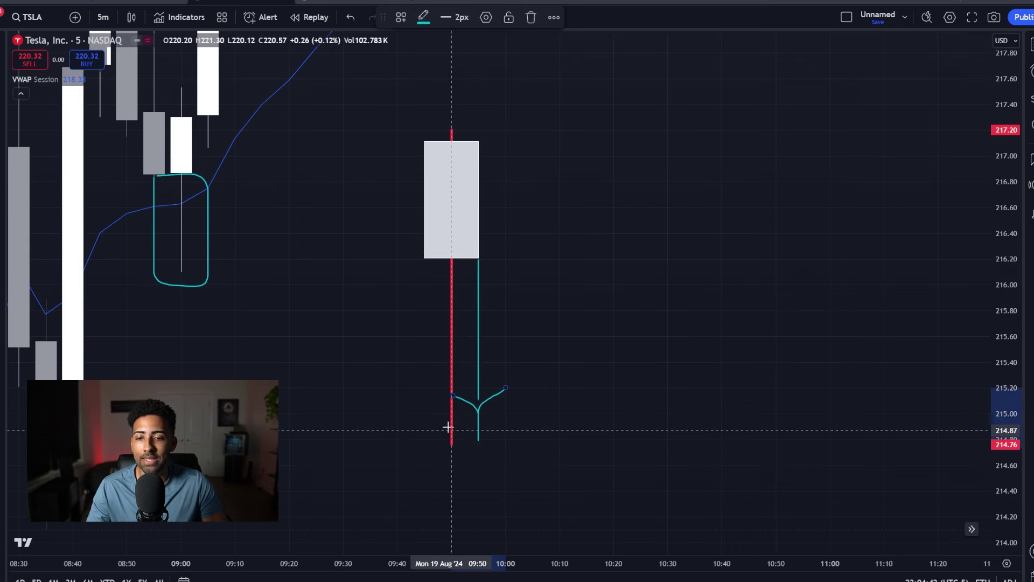
mouse_move(505, 432)
left_mouse_down()
mouse_move(533, 280)
mouse_move(529, 235)
left_mouse_up()
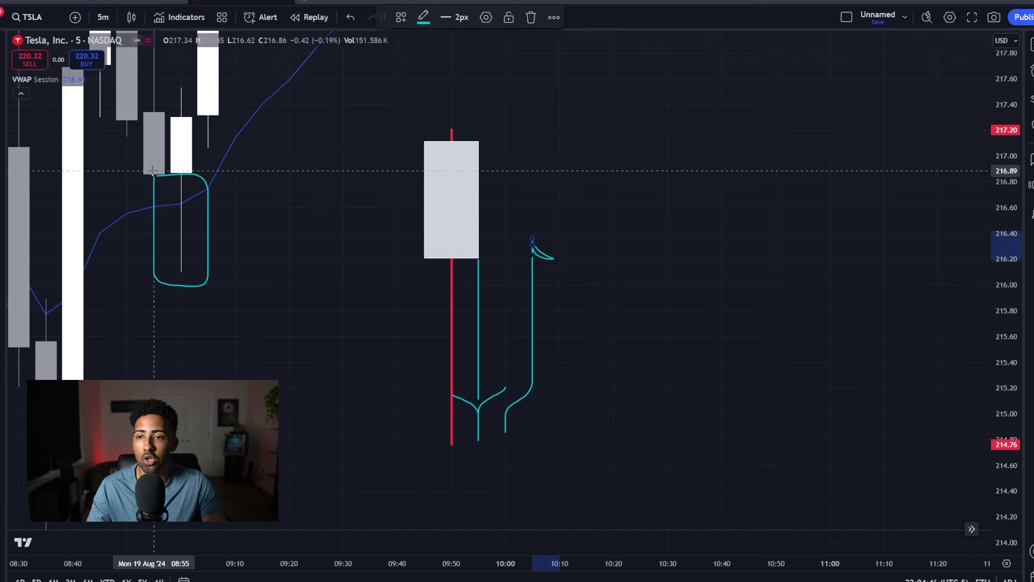
left_click_drag(154, 172, 261, 176)
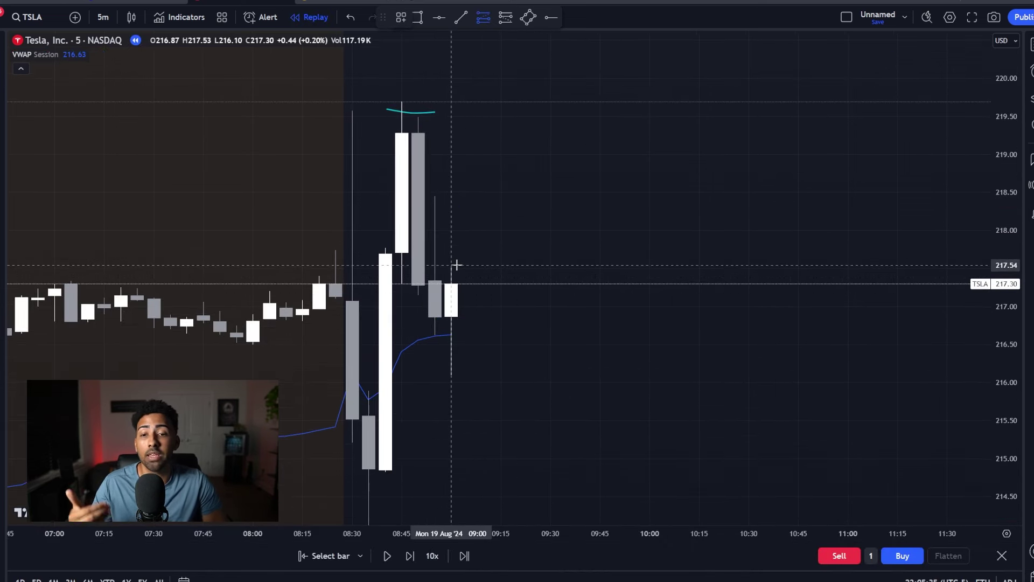
Step: Place a long position at 216.94 with a 215.94 stop and 219.74 target, shifted to 09:15
left_click(455, 311)
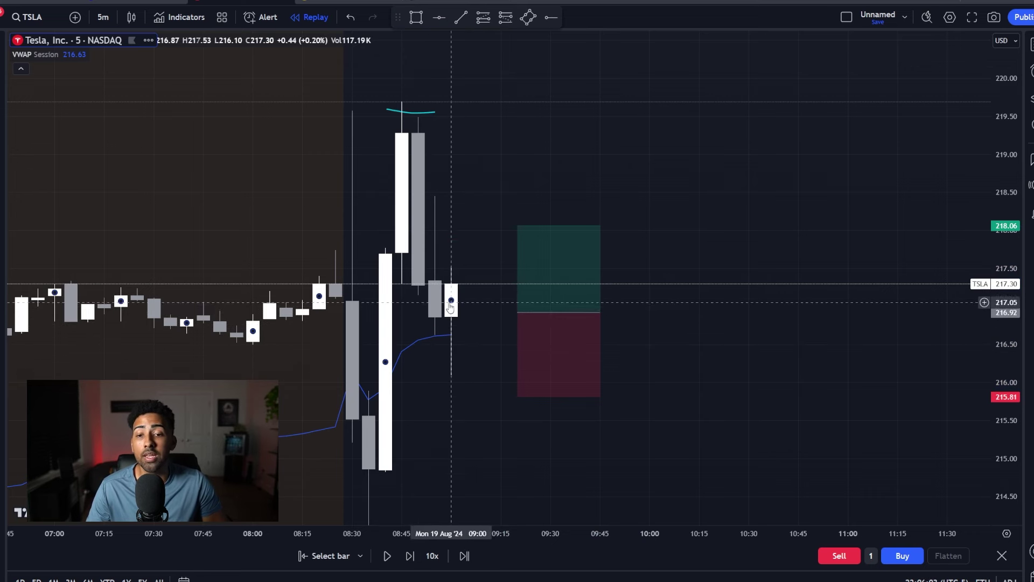
left_click_drag(521, 319, 440, 318)
mouse_move(434, 397)
left_mouse_down()
mouse_move(438, 362)
mouse_move(437, 390)
left_mouse_up()
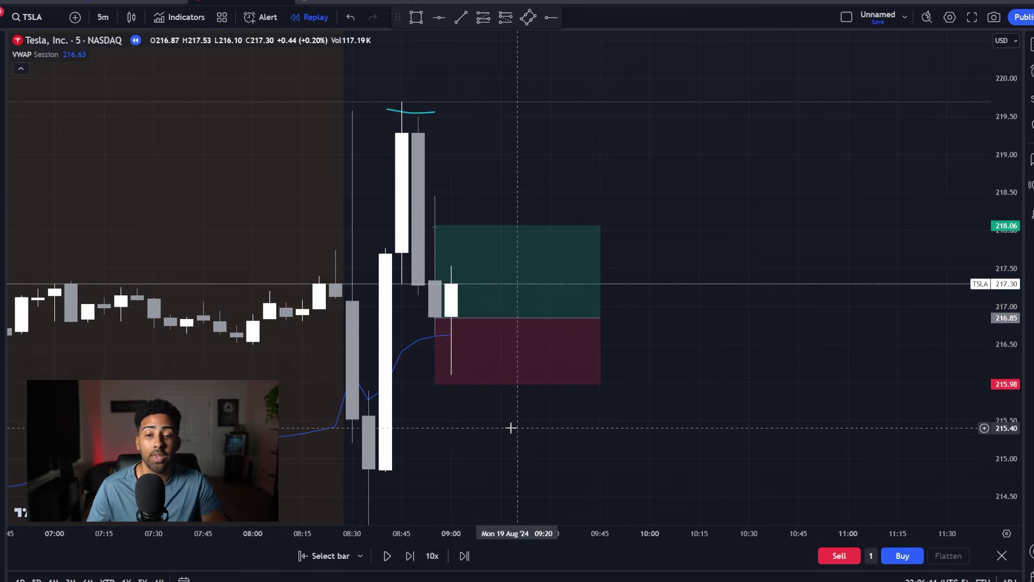
left_click_drag(435, 226, 443, 102)
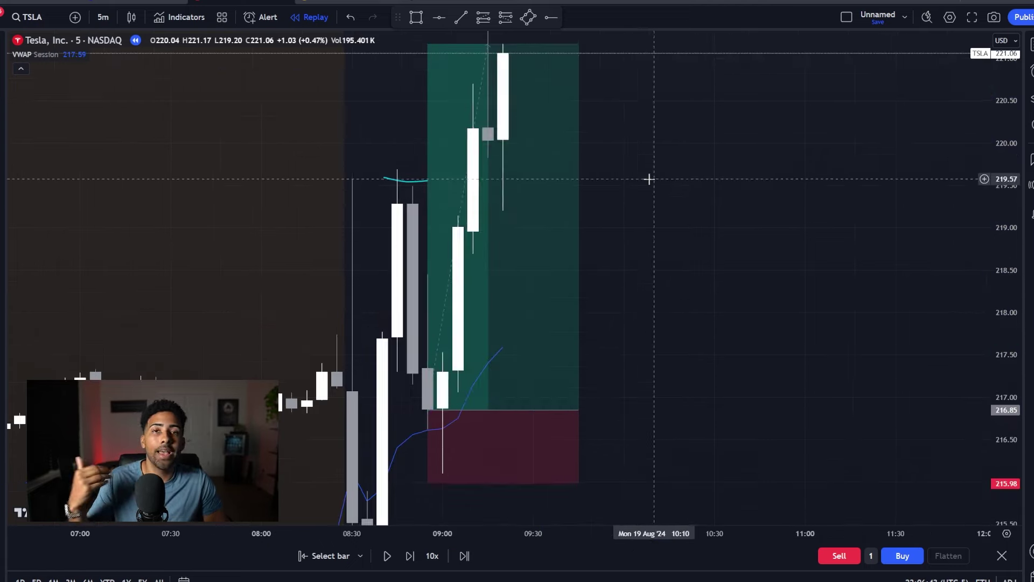
left_click(572, 201)
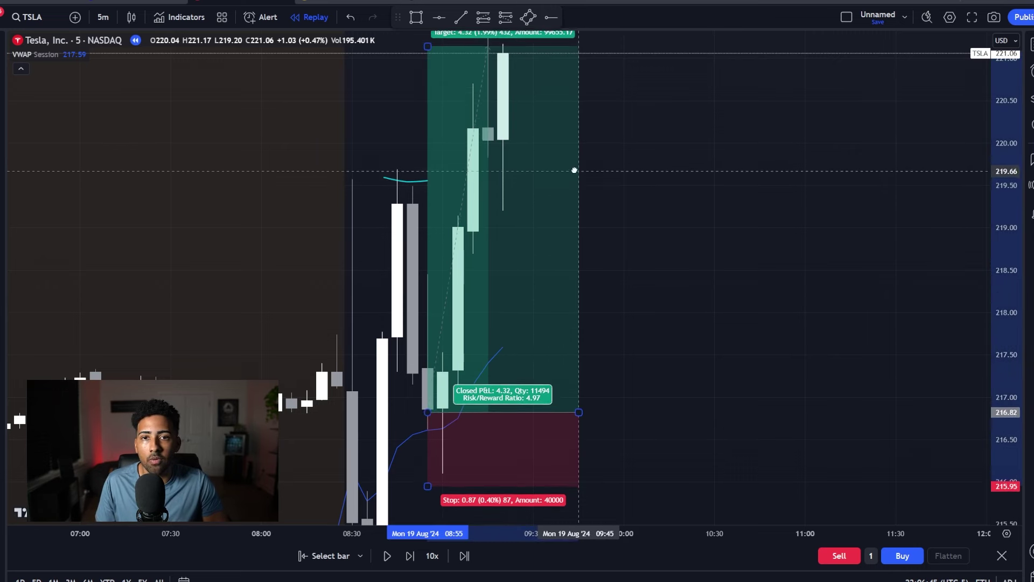
left_click(530, 341)
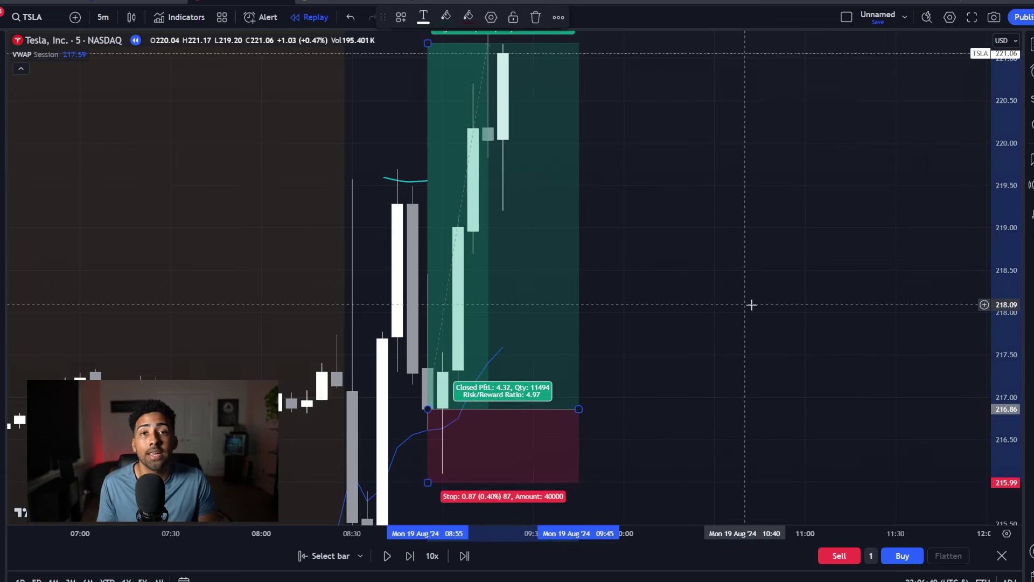
left_click_drag(529, 344, 590, 366)
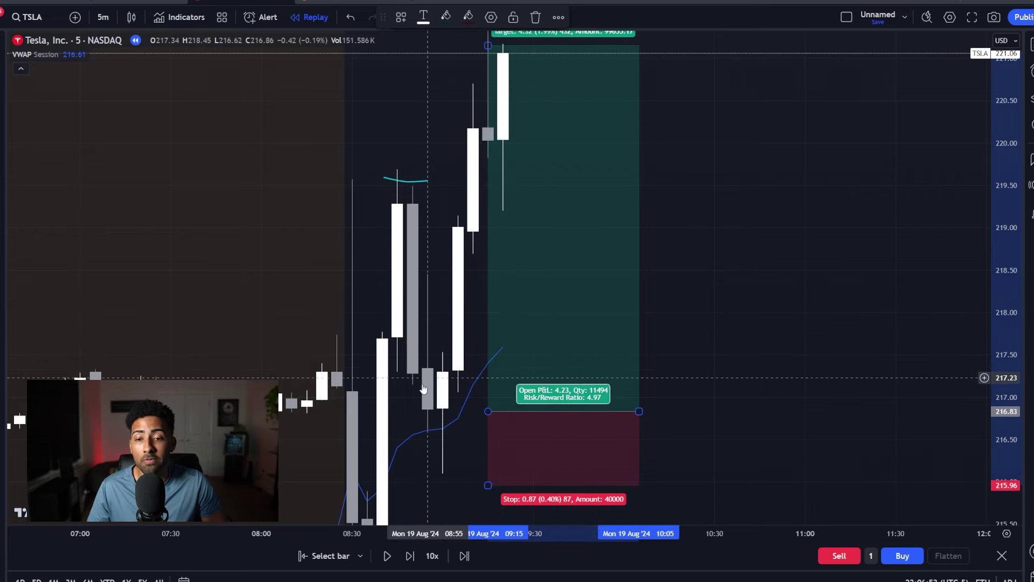
left_click(124, 187)
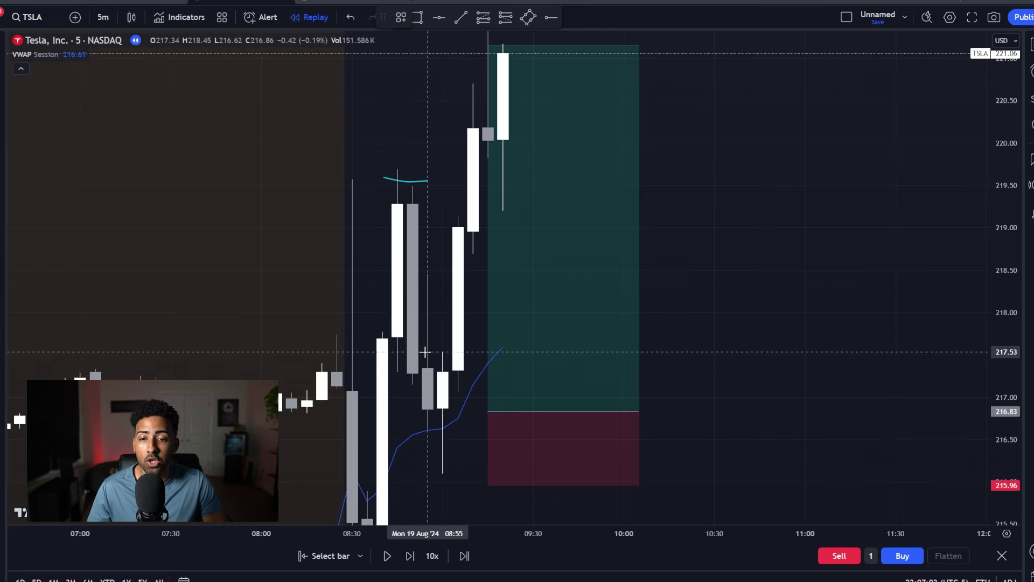
Step: Reposition the long position to enter at 217.53 with a 216.45 stop and a lower target
left_click_drag(469, 351, 471, 352)
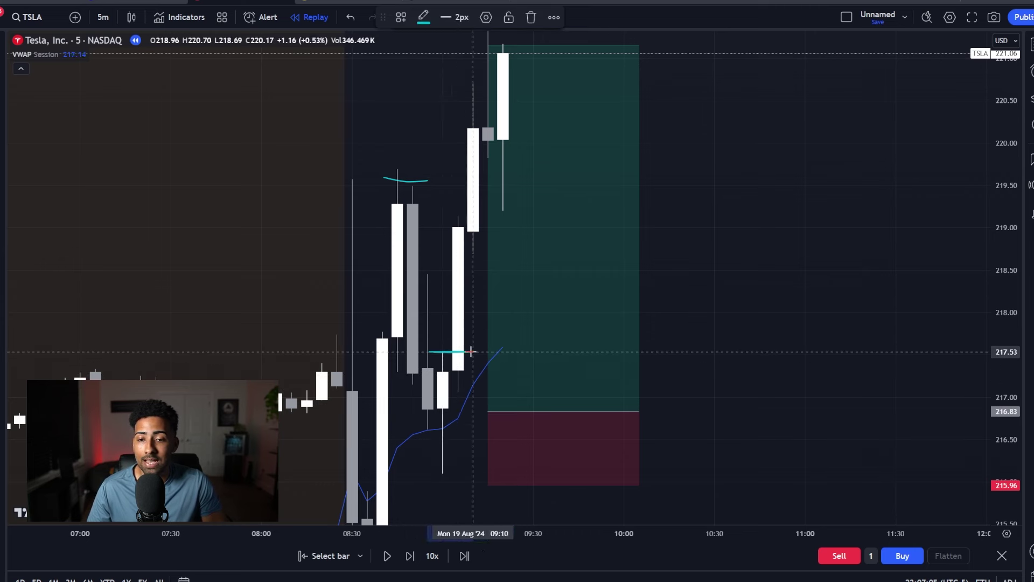
left_click(616, 445)
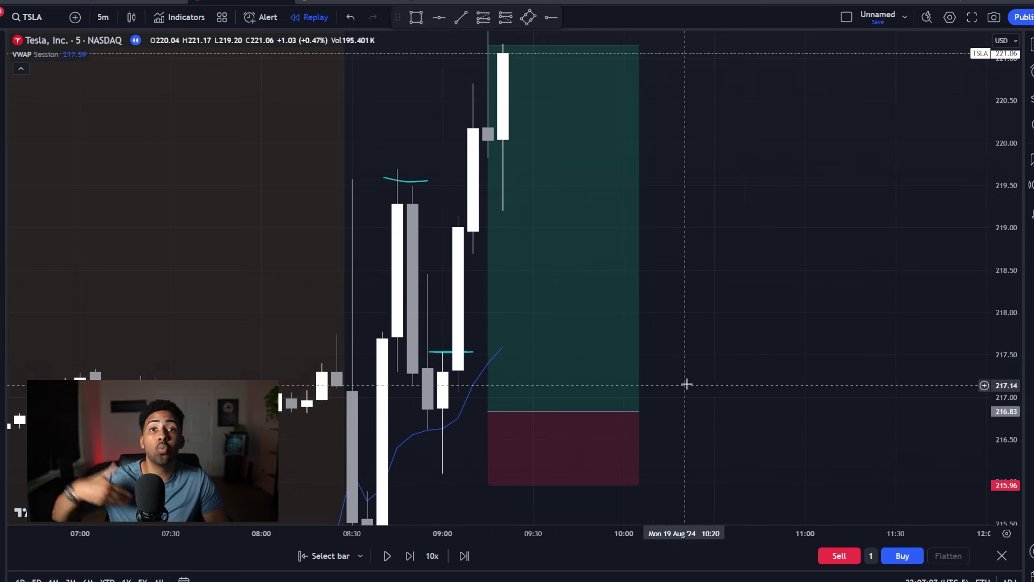
left_click_drag(592, 381, 533, 321)
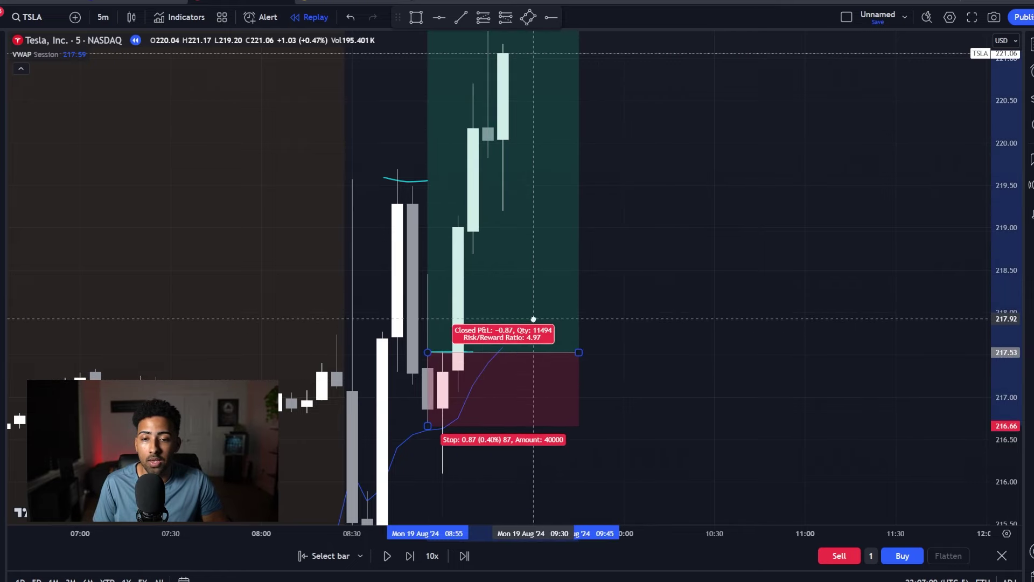
left_click_drag(427, 426, 425, 443)
left_click_drag(509, 168, 508, 230)
left_click_drag(426, 49, 413, 231)
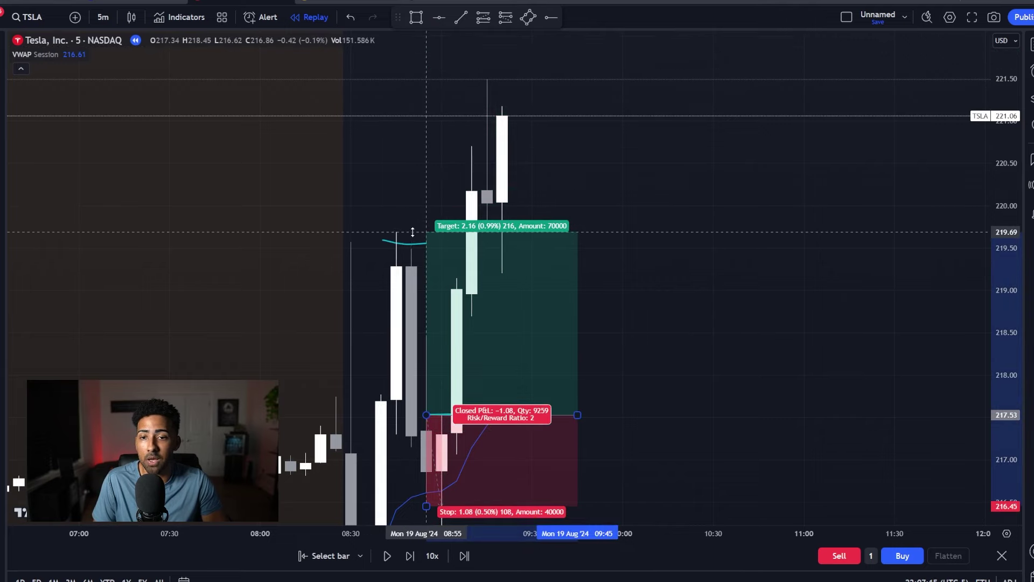
left_click_drag(796, 497, 833, 411)
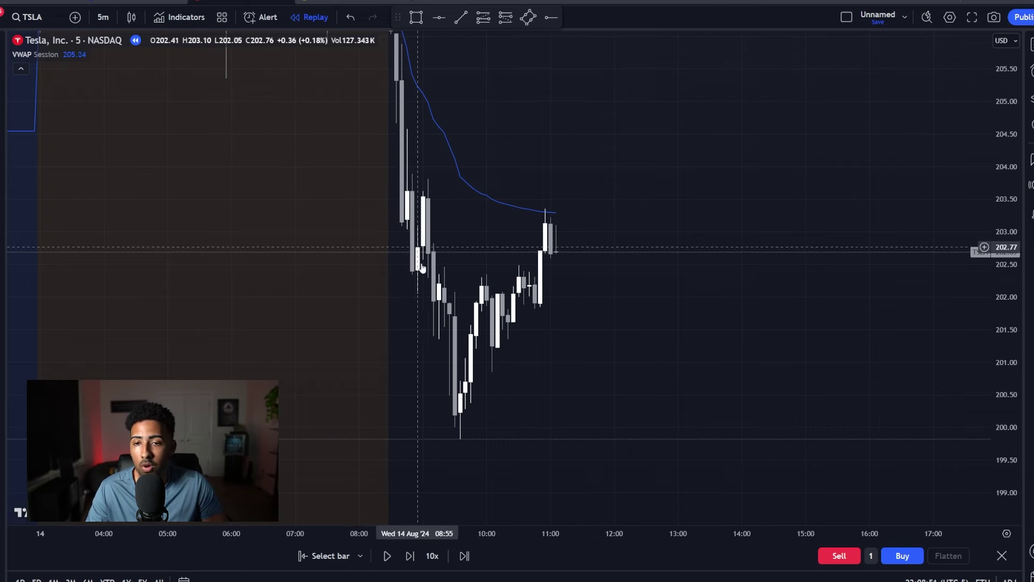
Step: Zoom in on the latest 14 Aug 5-minute candles near the VWAP
scroll(501, 216, "up", 1)
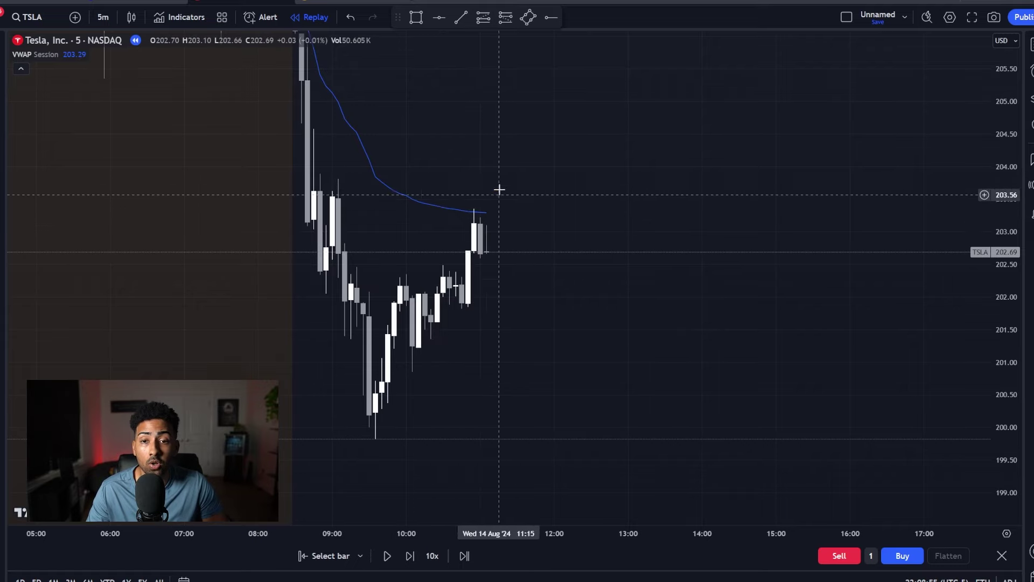
scroll(596, 307, "up", 2)
left_click_drag(1006, 434, 625, 224)
scroll(740, 320, "up", 1)
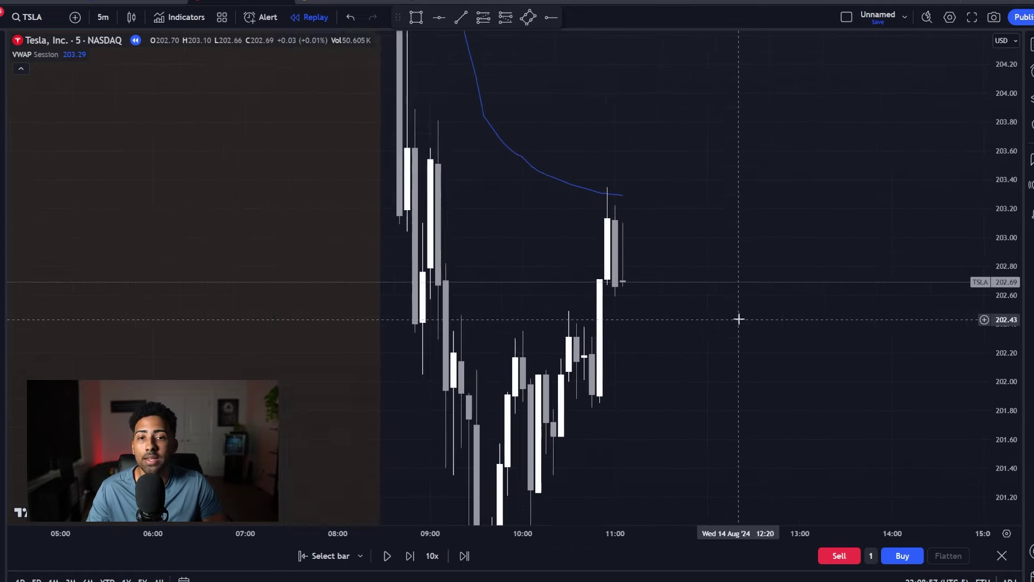
scroll(734, 317, "up", 1)
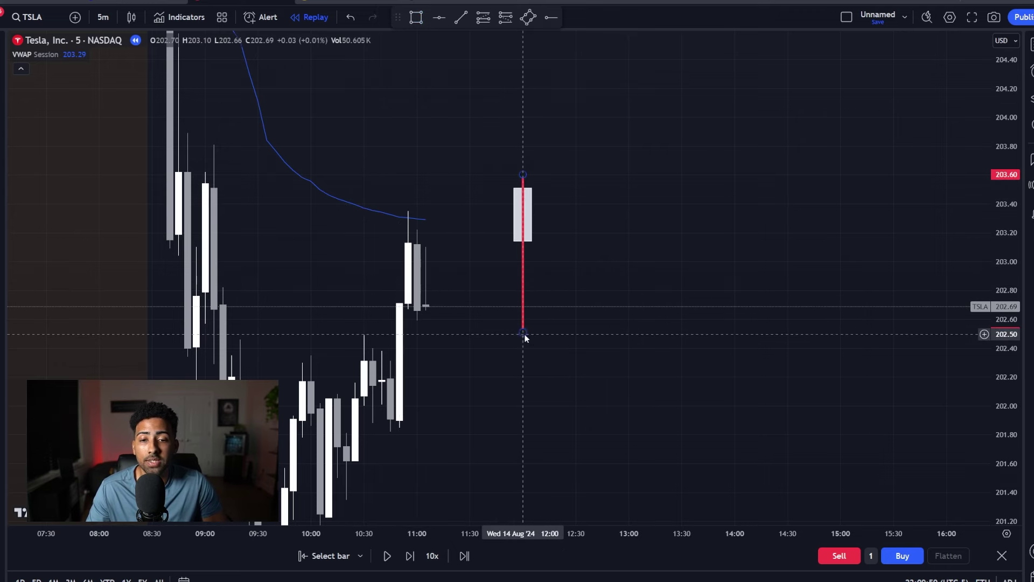
Step: Stretch the sketched red wick line so its top reaches about 204.04
left_click_drag(523, 333, 525, 265)
left_click_drag(523, 174, 532, 111)
left_click_drag(473, 196, 658, 184)
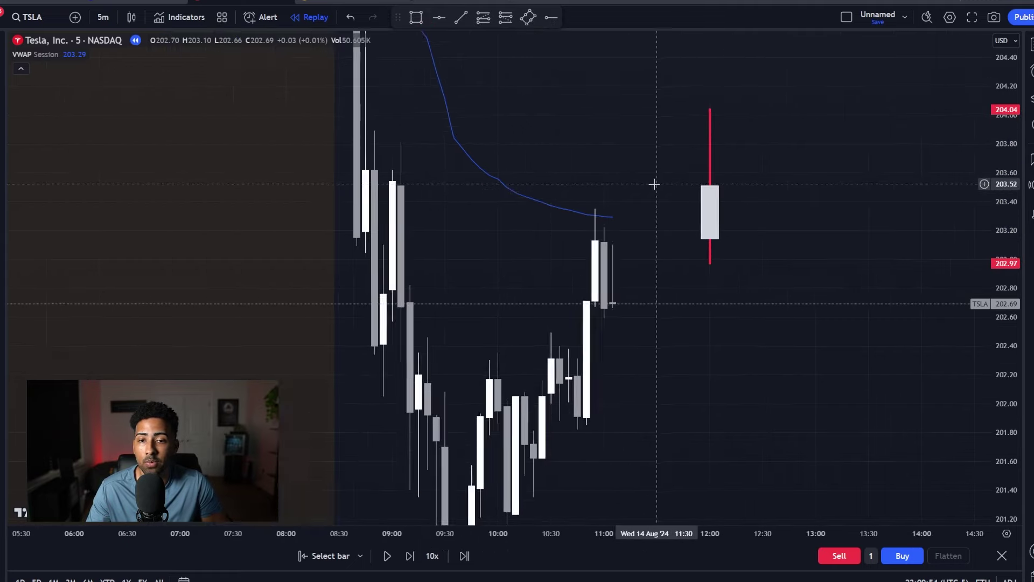
scroll(935, 416, "up", 3)
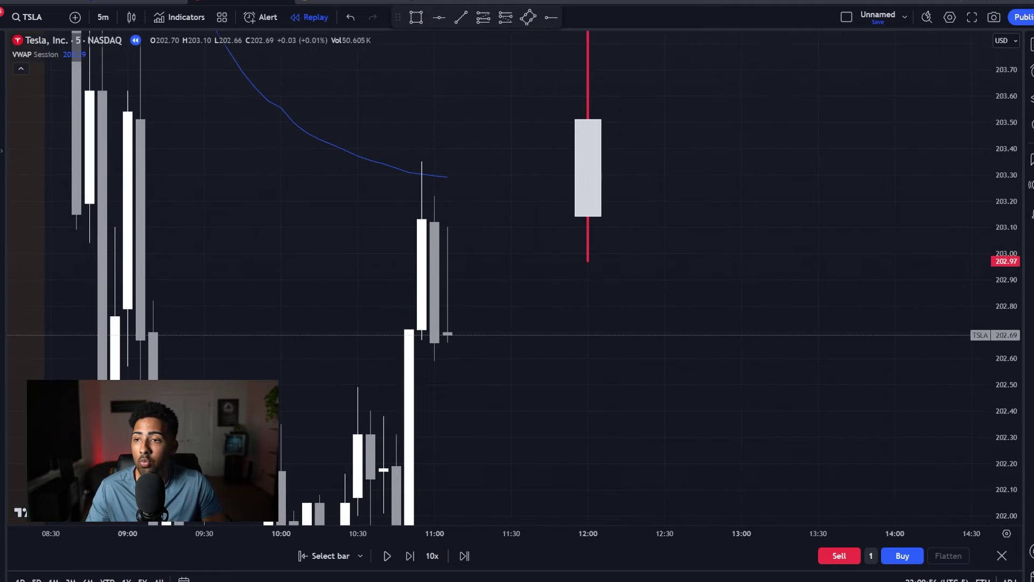
Step: Brush cyan marks circling the VWAP wick touch and the sketched candle's upper wick and body
mouse_move(423, 143)
left_mouse_down()
mouse_move(412, 167)
mouse_move(437, 161)
mouse_move(428, 151)
left_mouse_up()
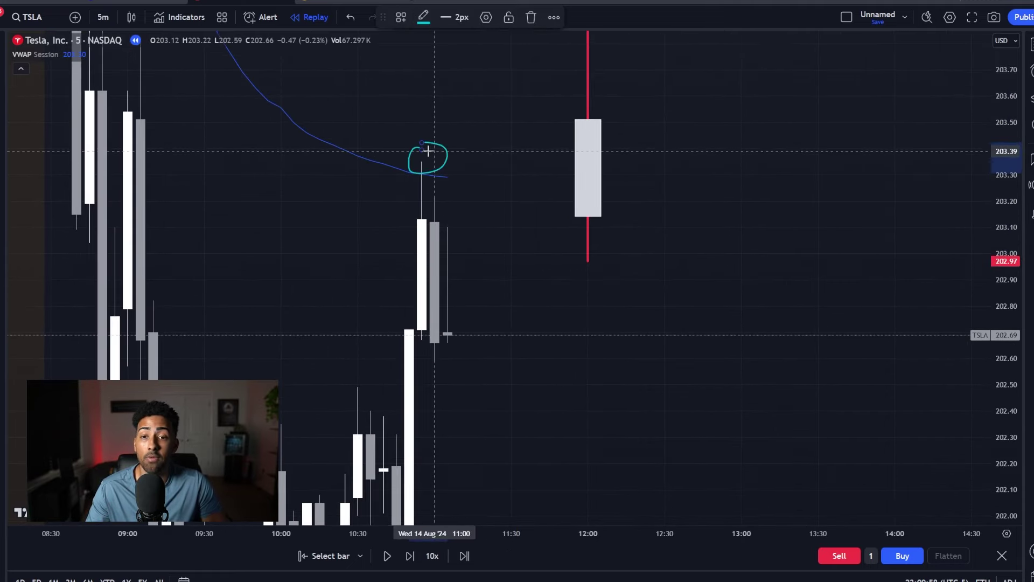
left_click_drag(383, 206, 396, 196)
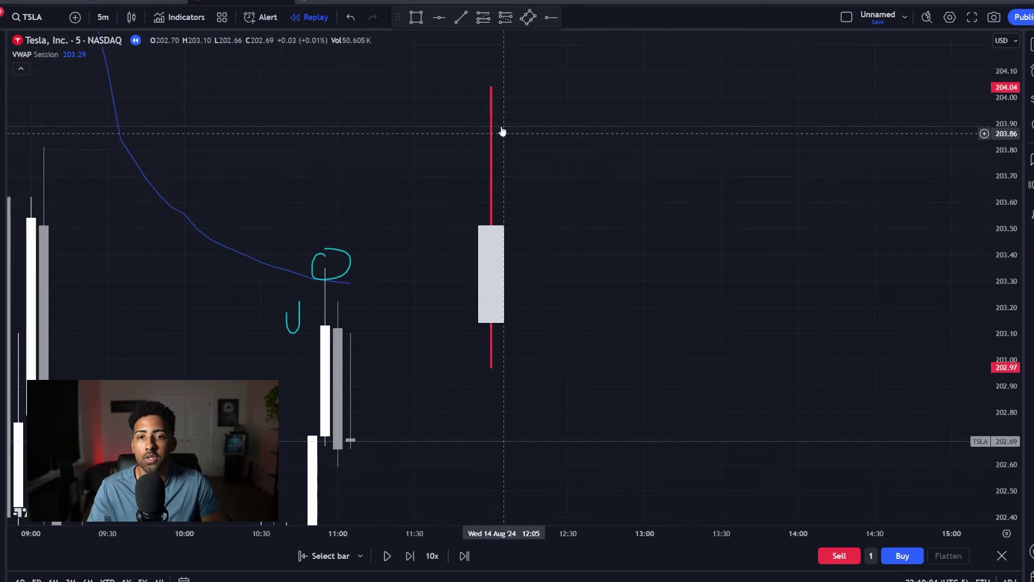
mouse_move(286, 70)
left_mouse_down()
mouse_move(406, 132)
mouse_move(607, 126)
left_mouse_up()
mouse_move(502, 79)
left_mouse_down()
mouse_move(453, 102)
mouse_move(535, 117)
left_mouse_up()
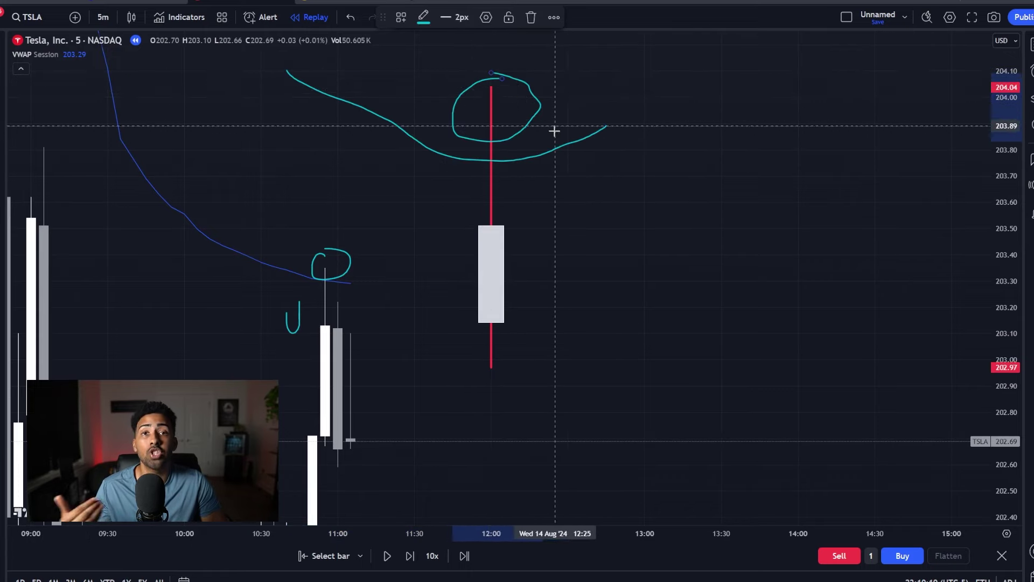
left_click_drag(456, 324, 559, 319)
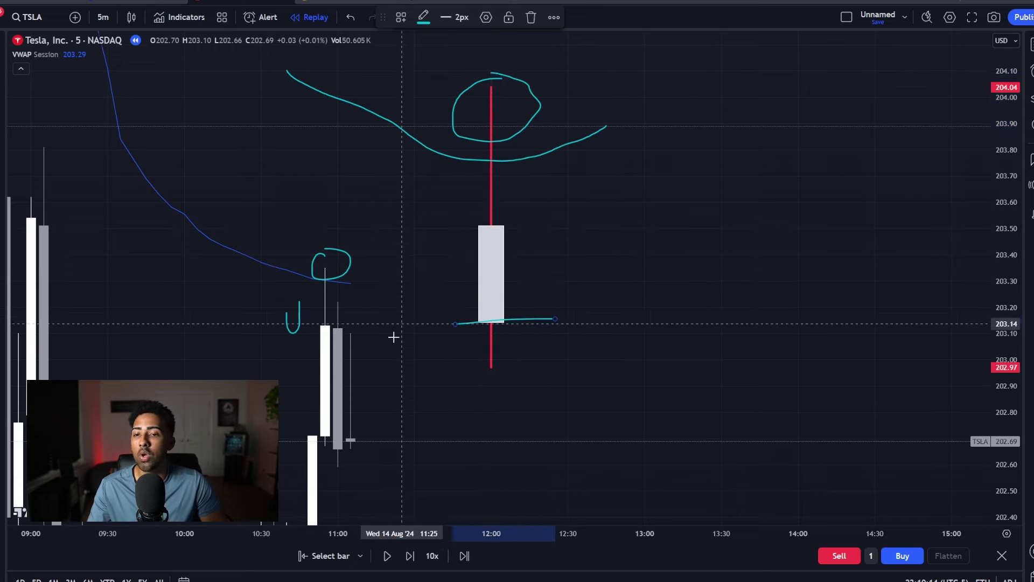
Step: Shrink the sketched candle body and raise the red wick's lower end to about 202.39
left_click_drag(397, 314, 469, 175)
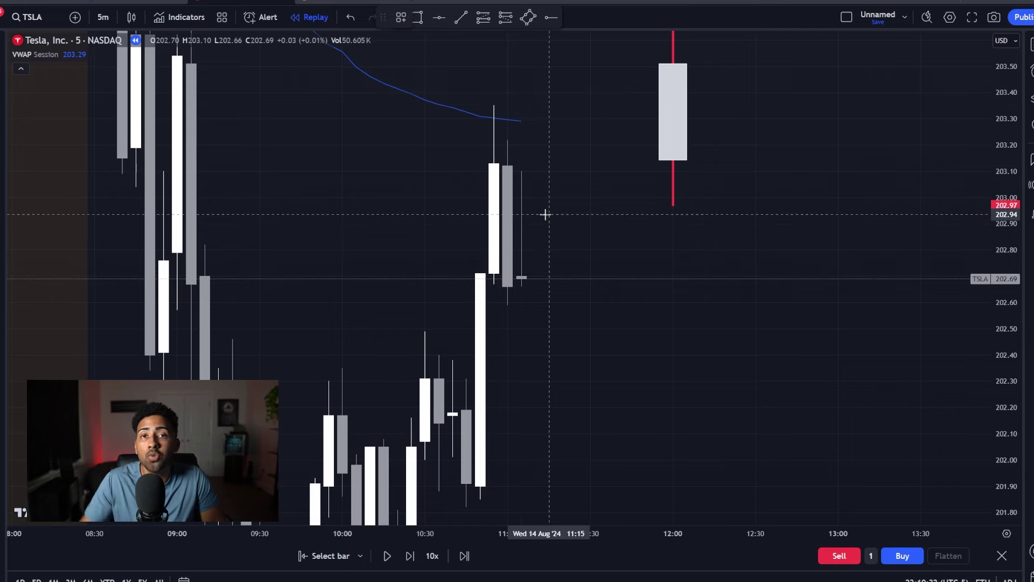
left_click_drag(1002, 226, 780, 354)
scroll(678, 315, "down", 1)
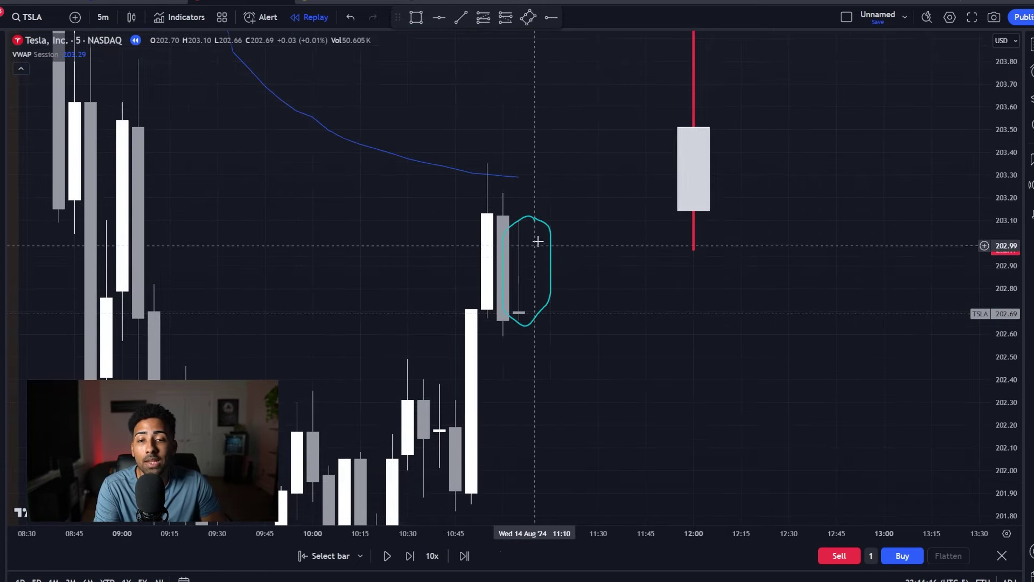
scroll(660, 281, "right", 3)
left_click_drag(577, 202, 582, 265)
left_click(541, 284)
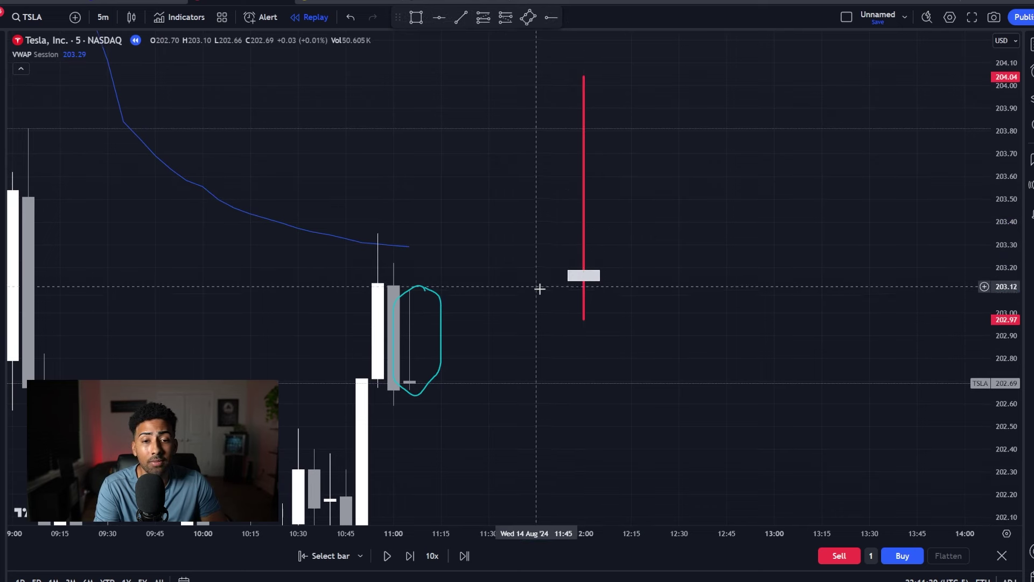
left_click_drag(583, 321, 582, 293)
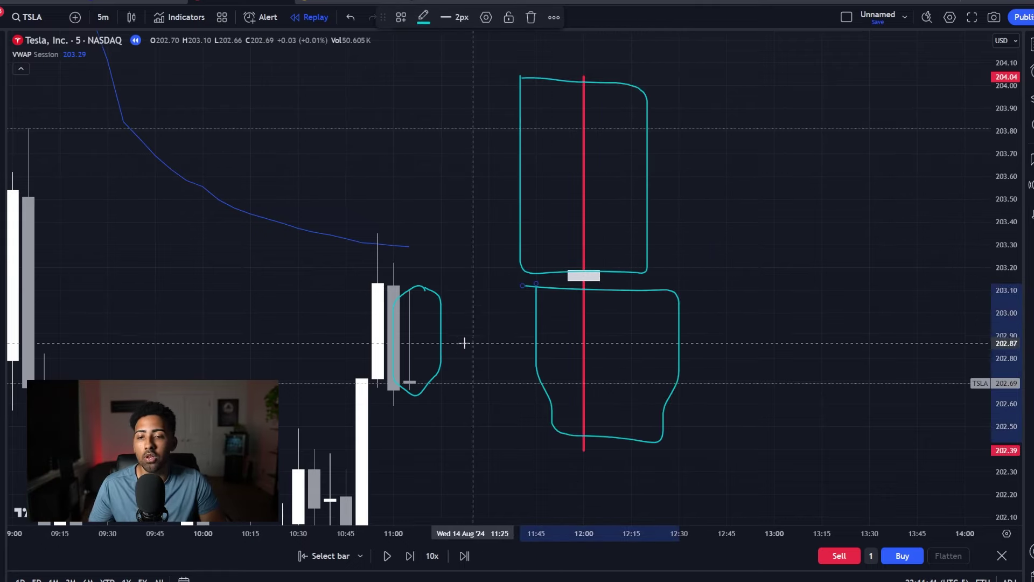
mouse_move(464, 342)
left_mouse_down()
mouse_move(485, 228)
mouse_move(455, 194)
left_mouse_up()
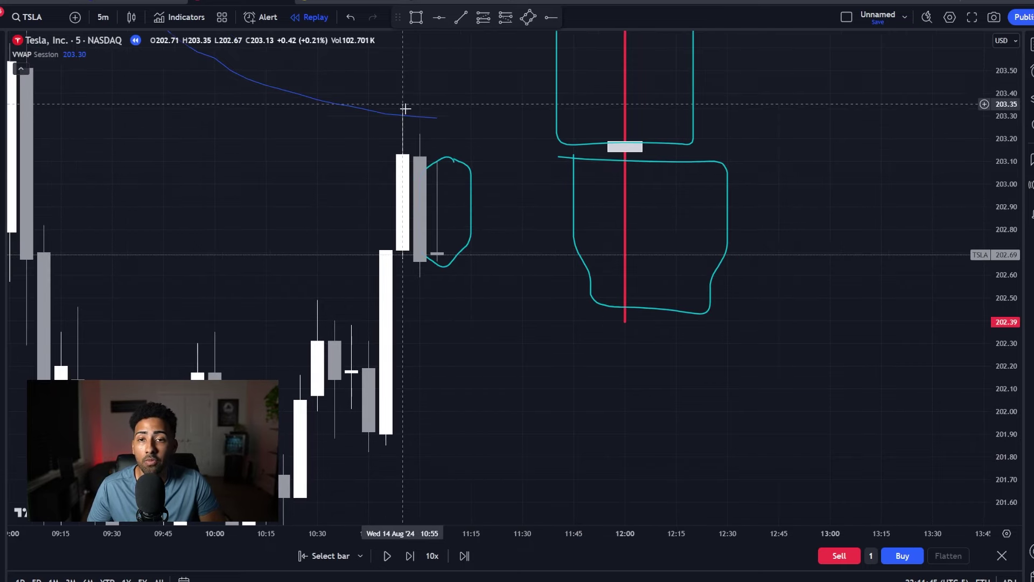
Step: Delete the sketched candle body, red wick line and all cyan freehand marks
left_click(575, 191)
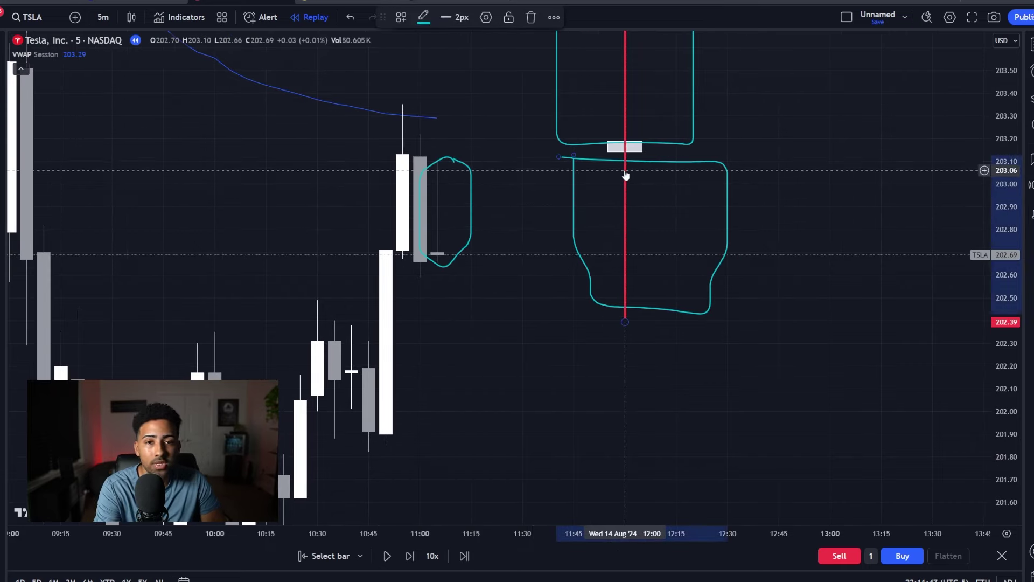
key("Delete")
left_click(626, 148)
key("Delete")
left_click(622, 135)
key("Delete")
left_click(595, 144)
key("Delete")
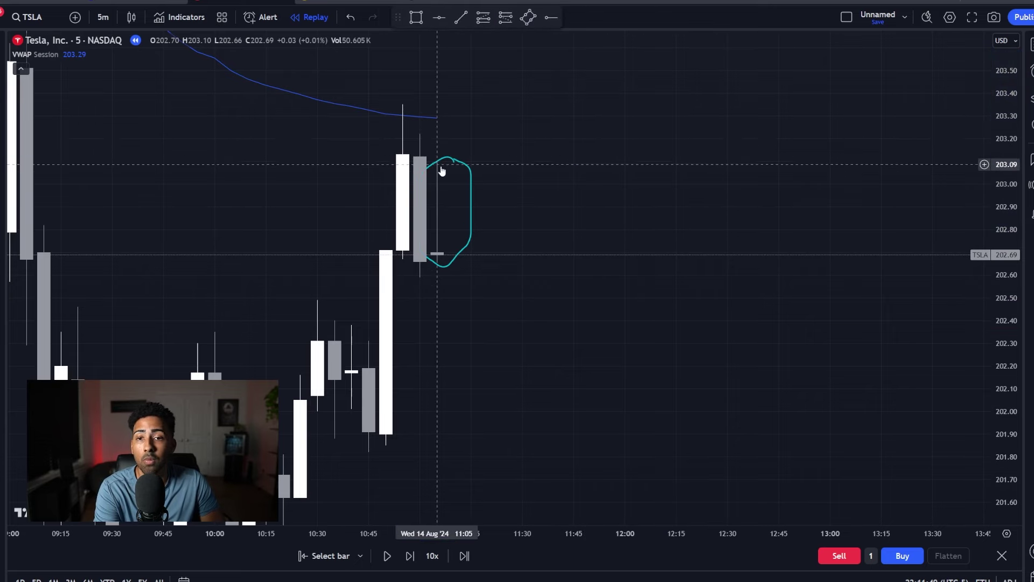
left_click(441, 167)
key("Delete")
left_click_drag(443, 166, 628, 213)
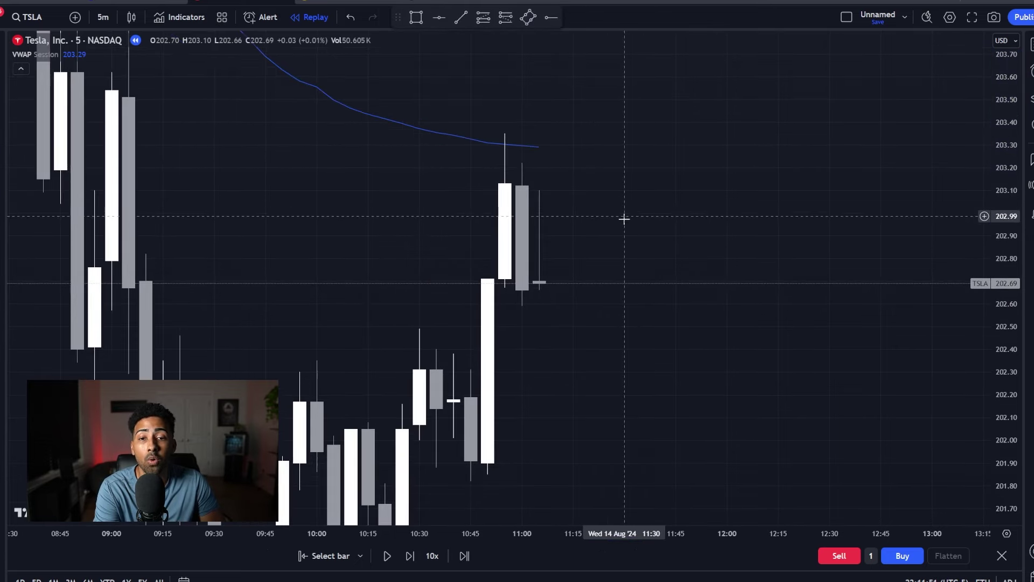
Step: Place a short position entering at 202.60 with its stop at 203.41
left_click(5, 108)
left_click(59, 169)
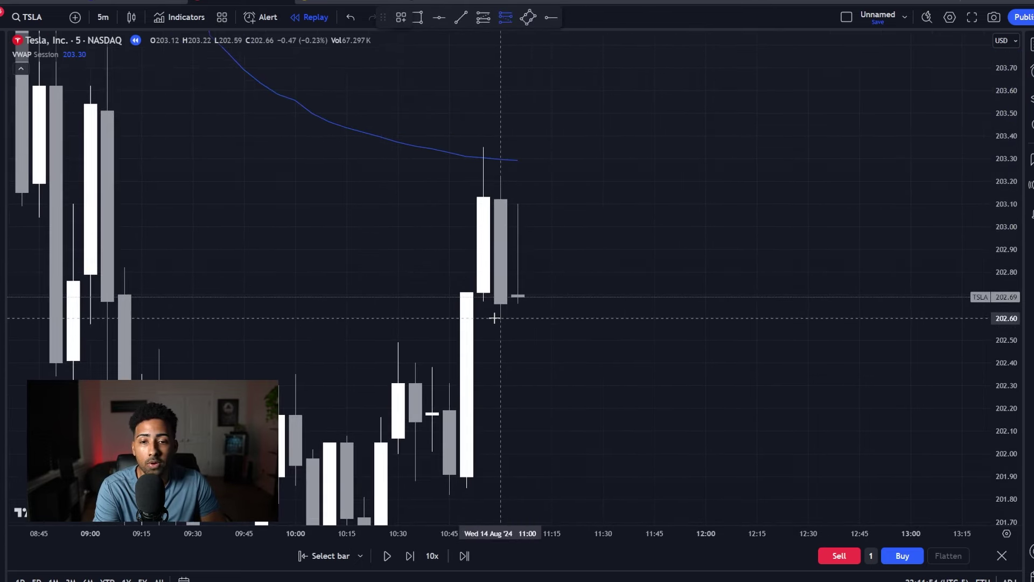
left_click(494, 319)
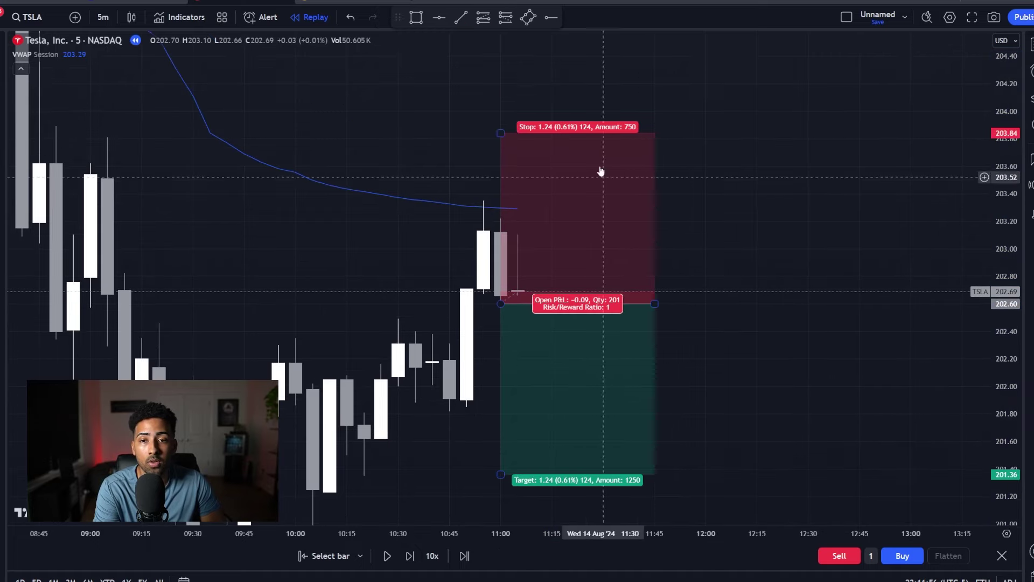
left_click_drag(500, 133, 501, 192)
Step: Lower the short position's target to 199.83
left_click_drag(745, 383, 737, 353)
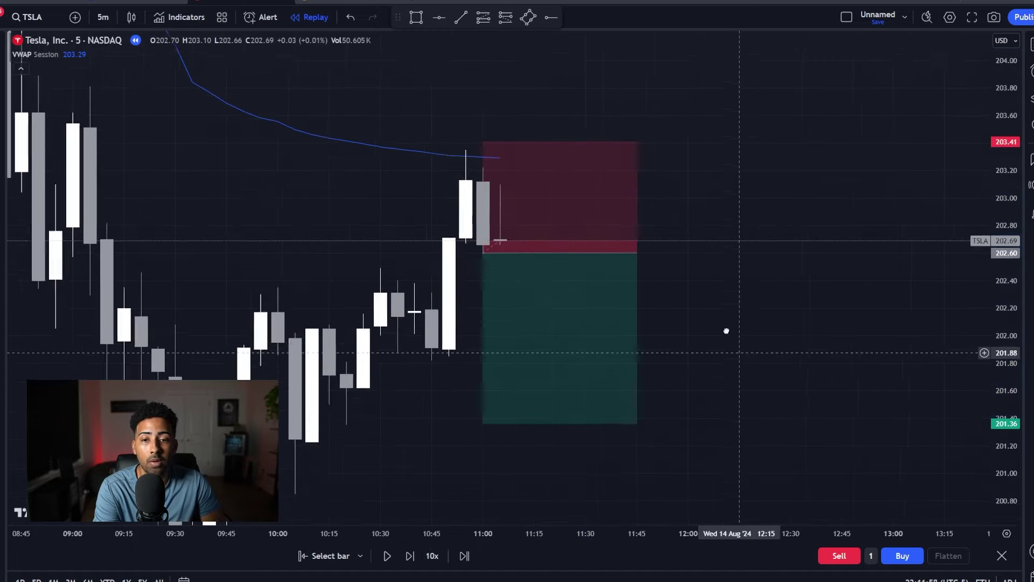
scroll(738, 353, "down", 3)
left_click(596, 326)
left_click_drag(595, 333, 584, 426)
scroll(912, 378, "down", 2)
left_click(912, 377)
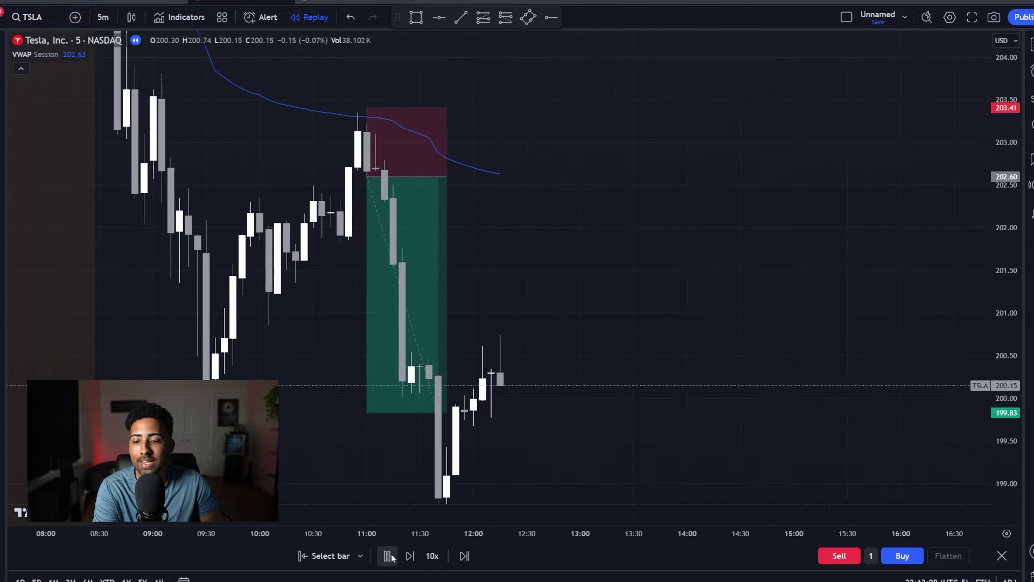
key("shift+Down")
left_click_drag(564, 404, 673, 418)
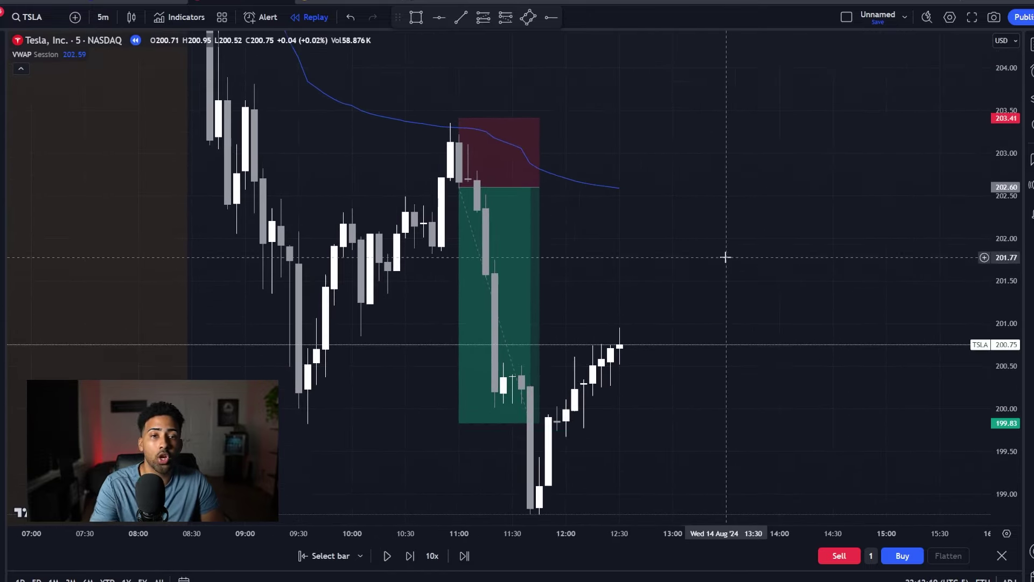
scroll(749, 251, "down", 5)
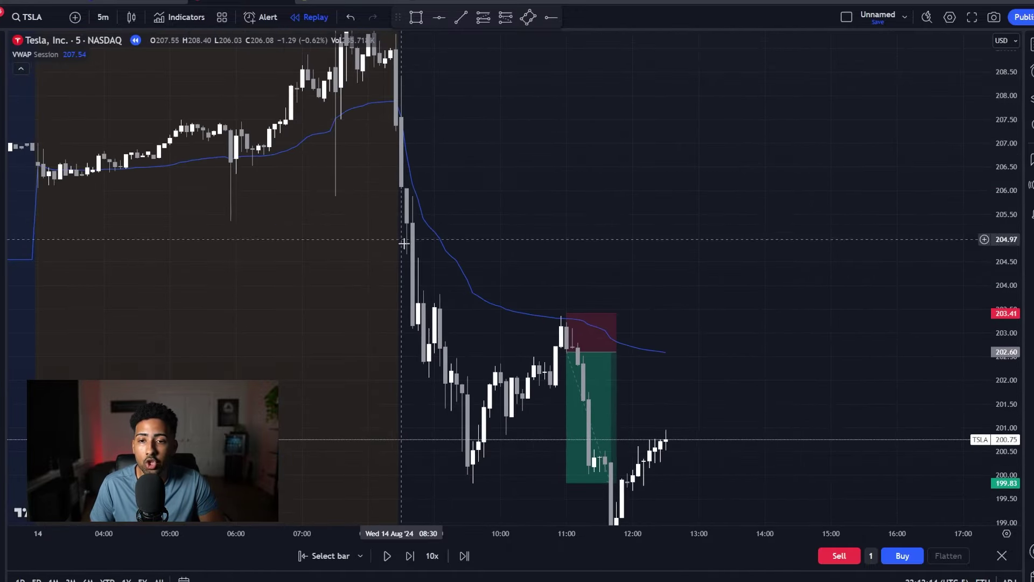
left_click_drag(547, 266, 532, 160)
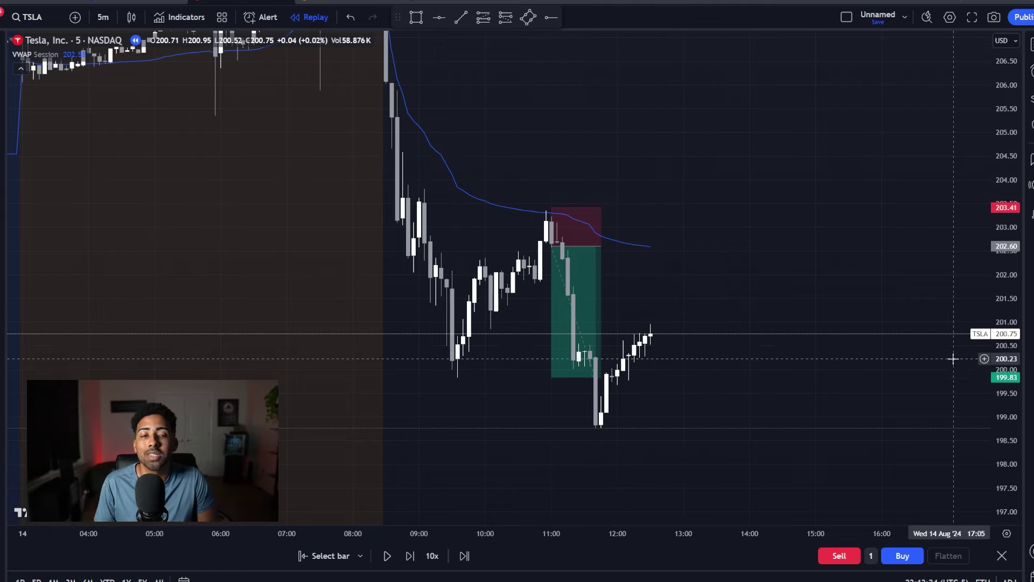
left_click_drag(991, 379, 931, 134)
scroll(665, 253, "up", 3)
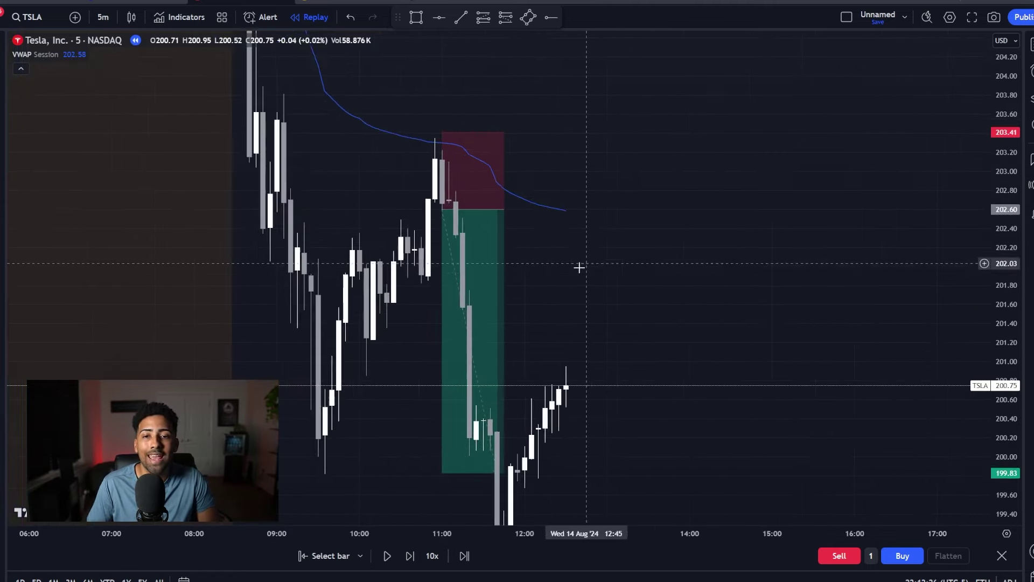
scroll(668, 244, "right", 5)
left_click(500, 237)
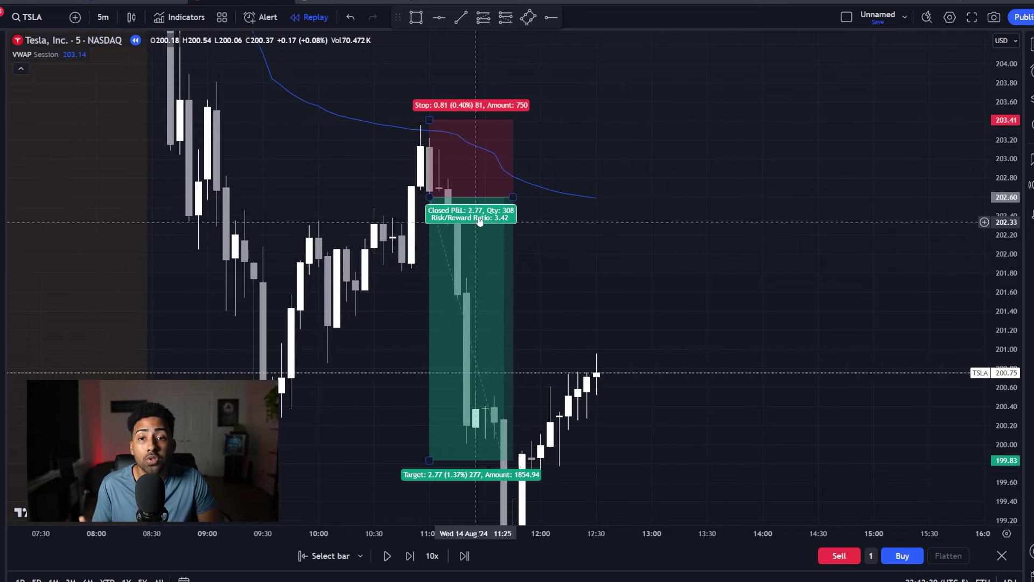
left_click(728, 238)
scroll(684, 194, "left", 2)
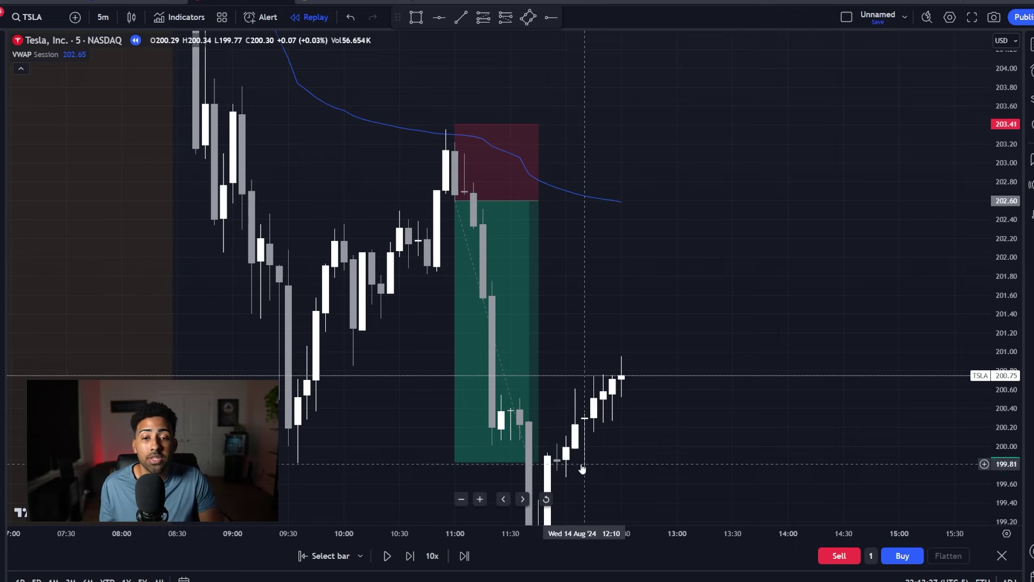
scroll(827, 305, "down", 1)
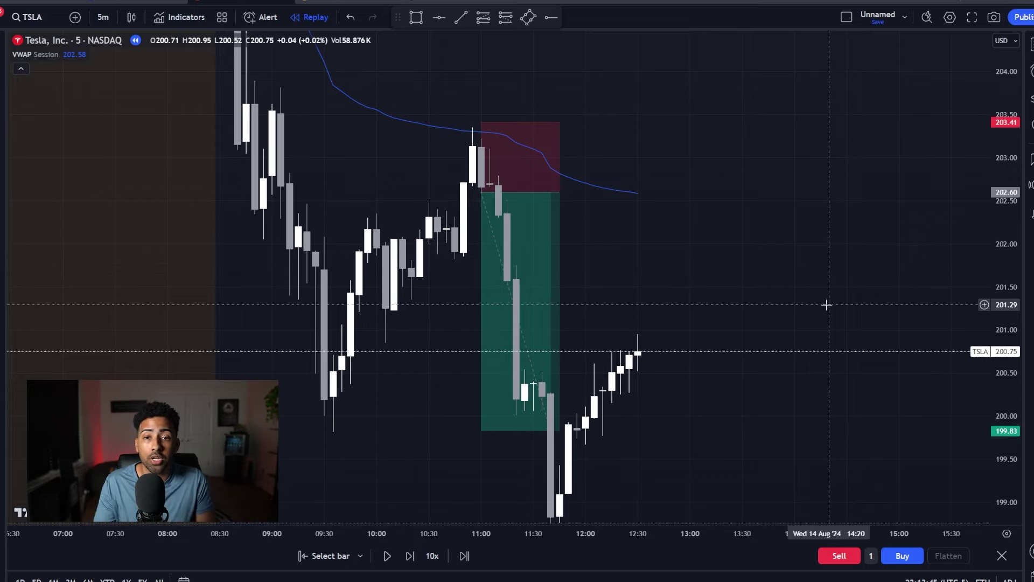
scroll(827, 304, "down", 3)
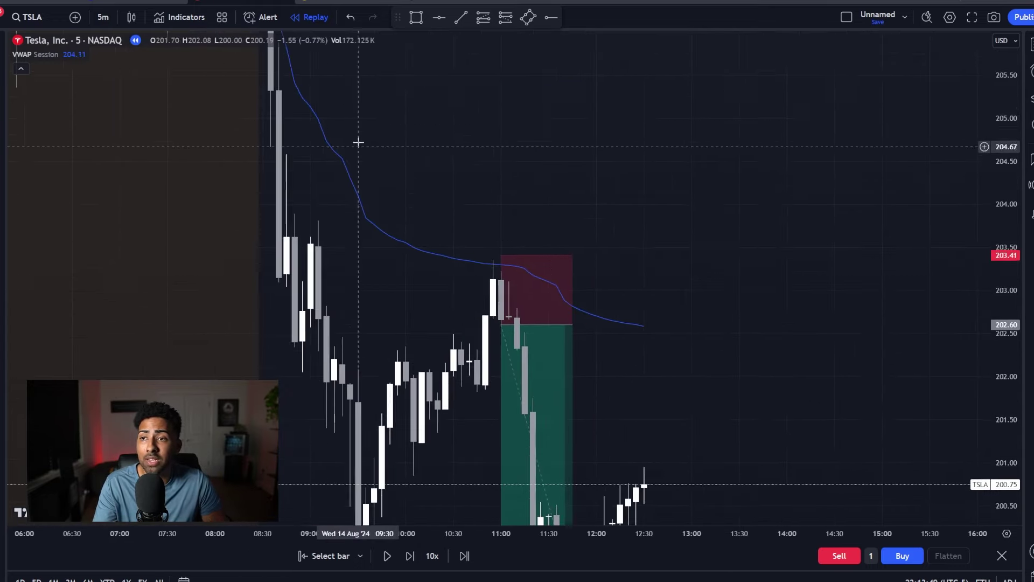
scroll(357, 145, "up", 3)
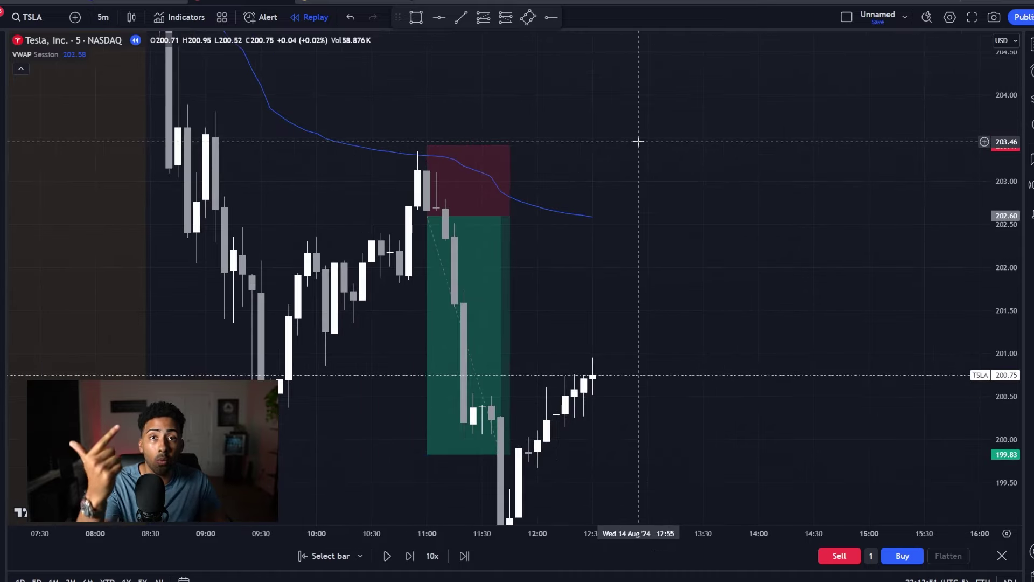
scroll(598, 159, "left", 3)
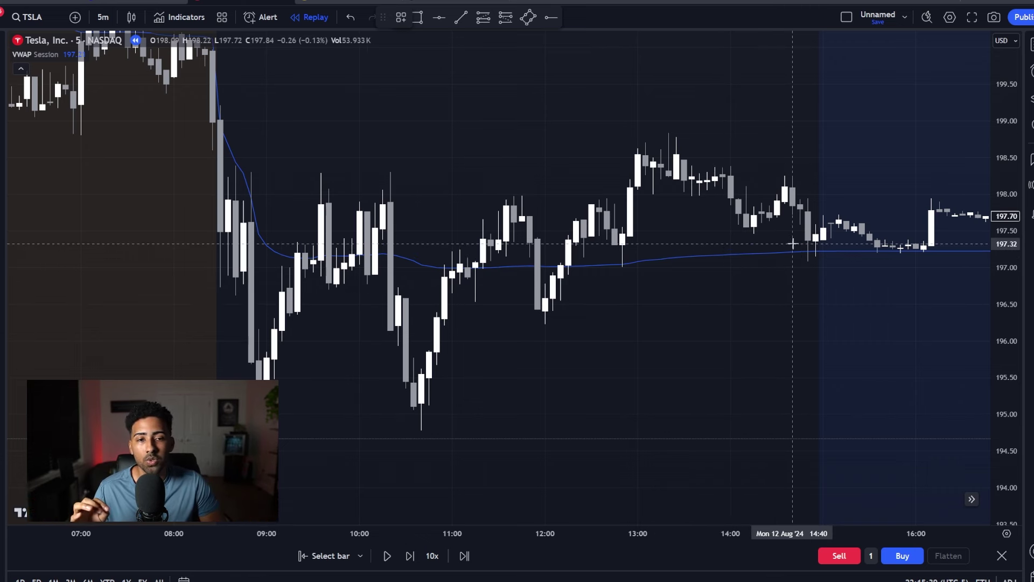
Step: Sketch trial brush strokes on the 12 Aug chart, then undo and remove them
mouse_move(722, 327)
left_mouse_down()
mouse_move(723, 292)
mouse_move(738, 306)
left_mouse_up()
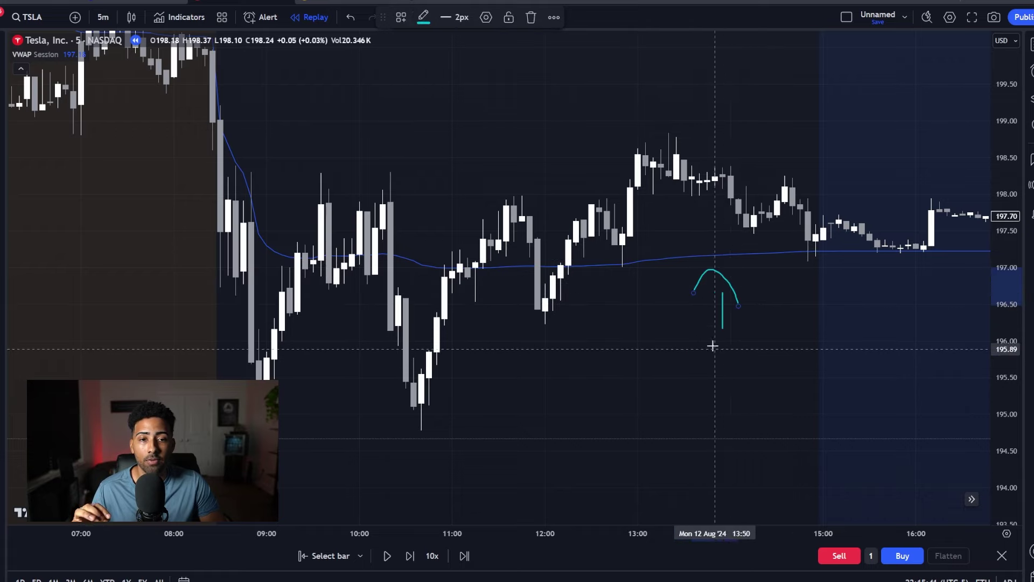
mouse_move(344, 170)
left_mouse_down()
mouse_move(358, 120)
mouse_move(391, 212)
mouse_move(450, 215)
mouse_move(499, 365)
mouse_move(661, 440)
left_mouse_up()
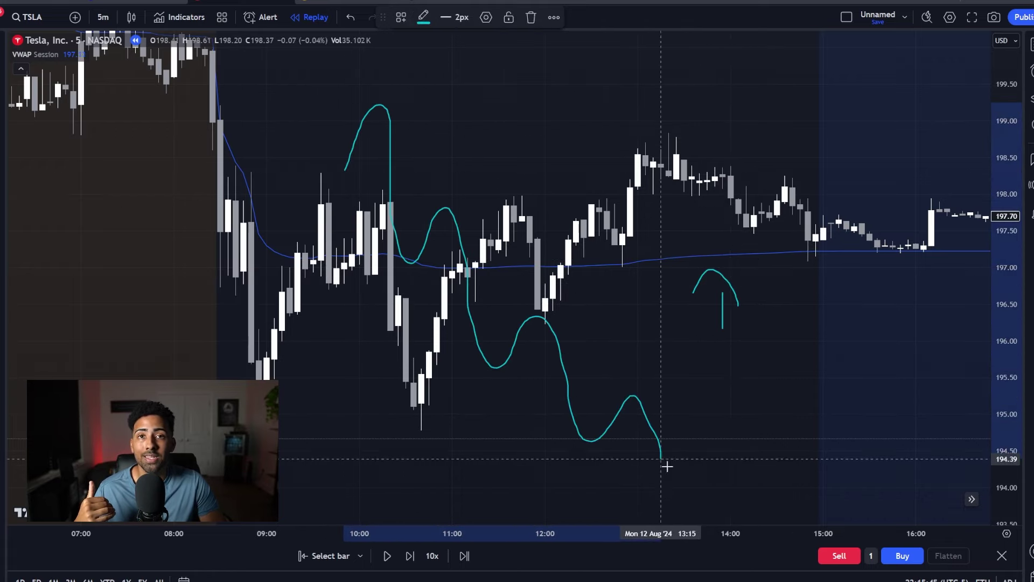
key("ctrl+z")
key("ctrl+z")
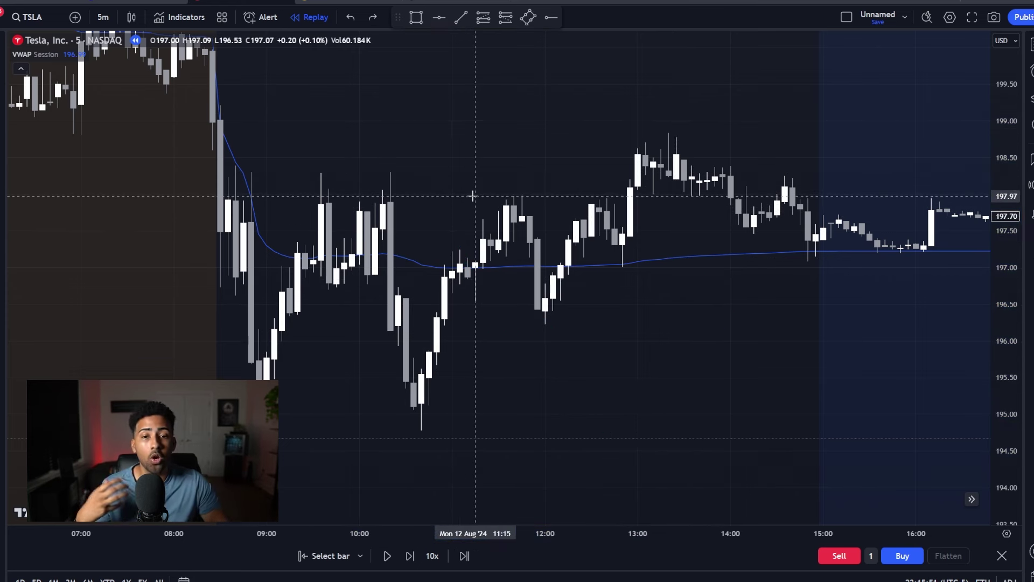
mouse_move(825, 240)
left_mouse_down()
mouse_move(441, 243)
mouse_move(284, 261)
mouse_move(427, 288)
mouse_move(711, 267)
left_mouse_up()
key("Delete")
Step: Circle the 12:50 bar bouncing off the VWAP in teal
scroll(547, 270, "up", 2)
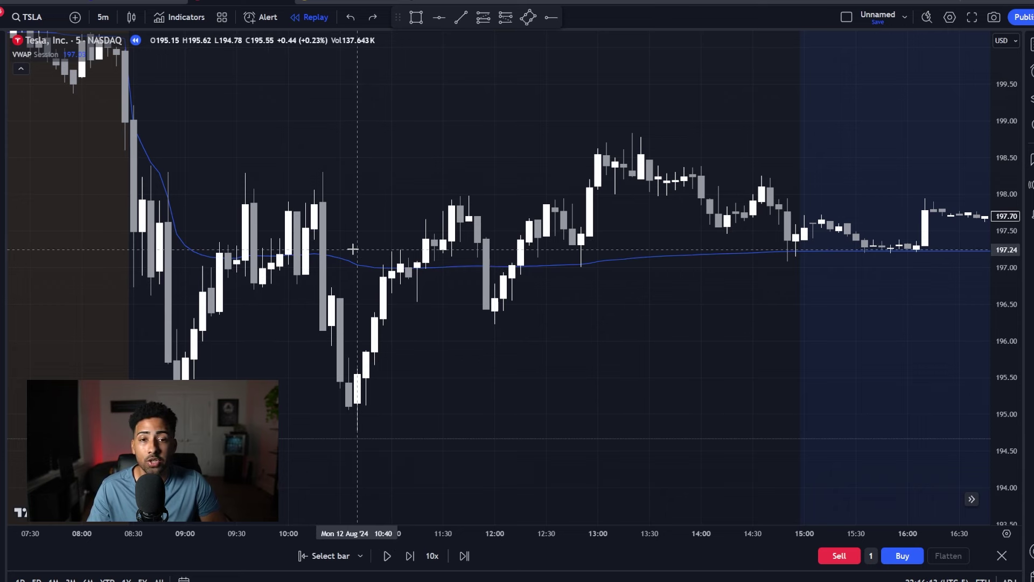
left_click_drag(584, 258, 582, 256)
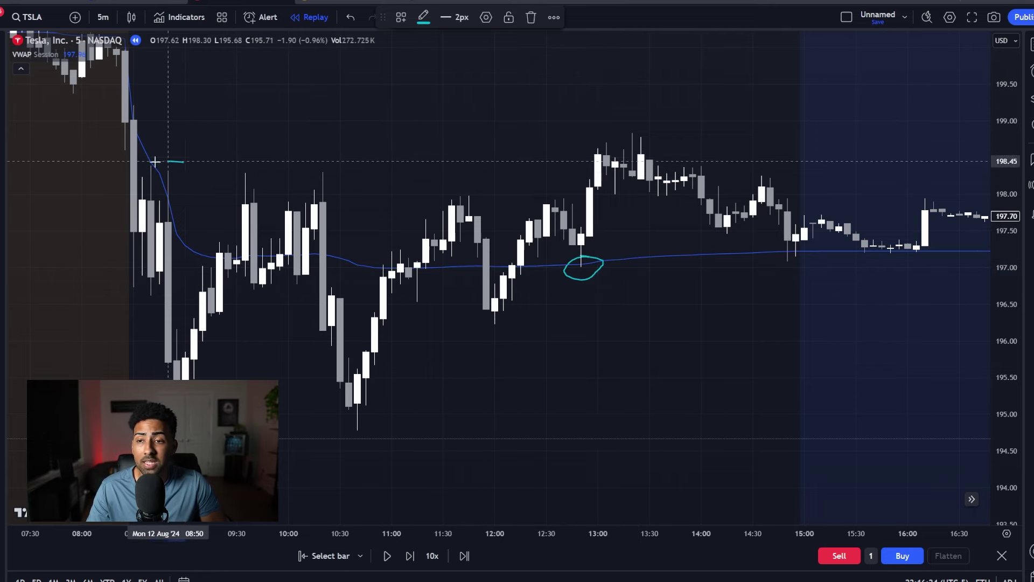
left_click_drag(342, 156, 416, 153)
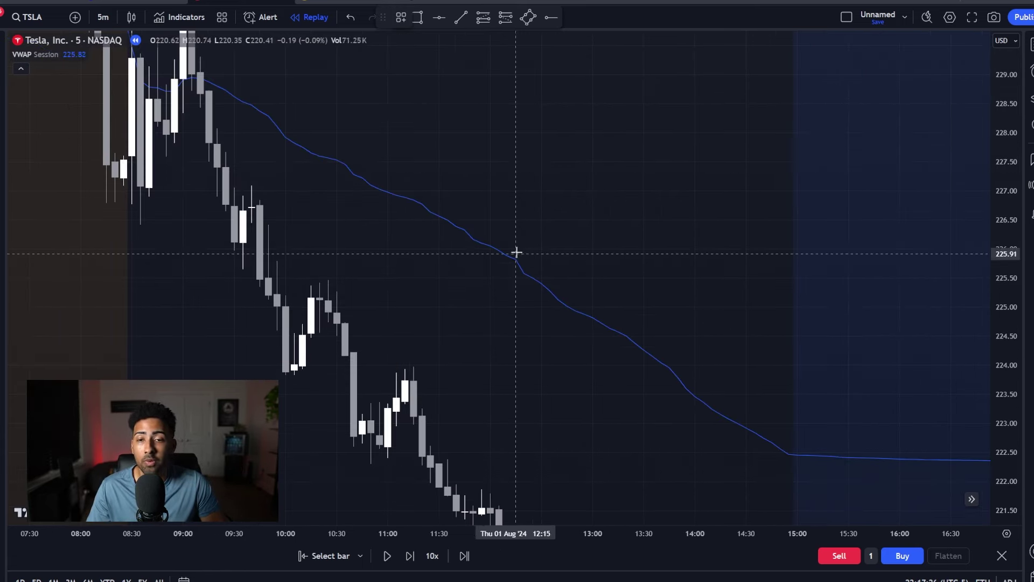
Step: Brush a cyan circle and downward arrow above the falling 01 Aug VWAP, undoing the extra marks
left_click_drag(527, 170, 508, 153)
left_click_drag(584, 114, 592, 185)
mouse_move(566, 166)
left_mouse_down()
mouse_move(595, 210)
mouse_move(618, 173)
left_mouse_up()
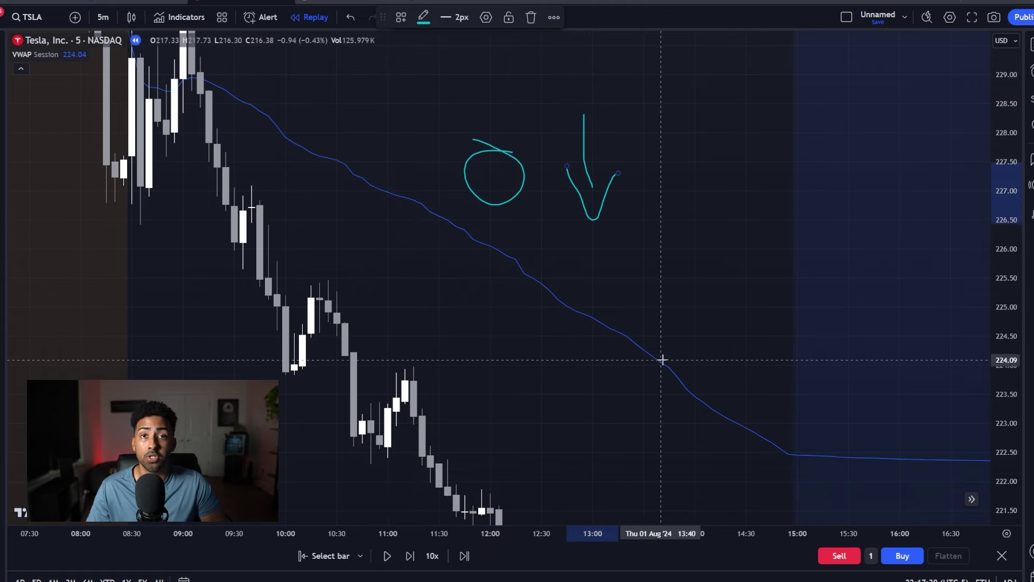
mouse_move(480, 289)
left_mouse_down()
mouse_move(451, 341)
mouse_move(484, 286)
left_mouse_up()
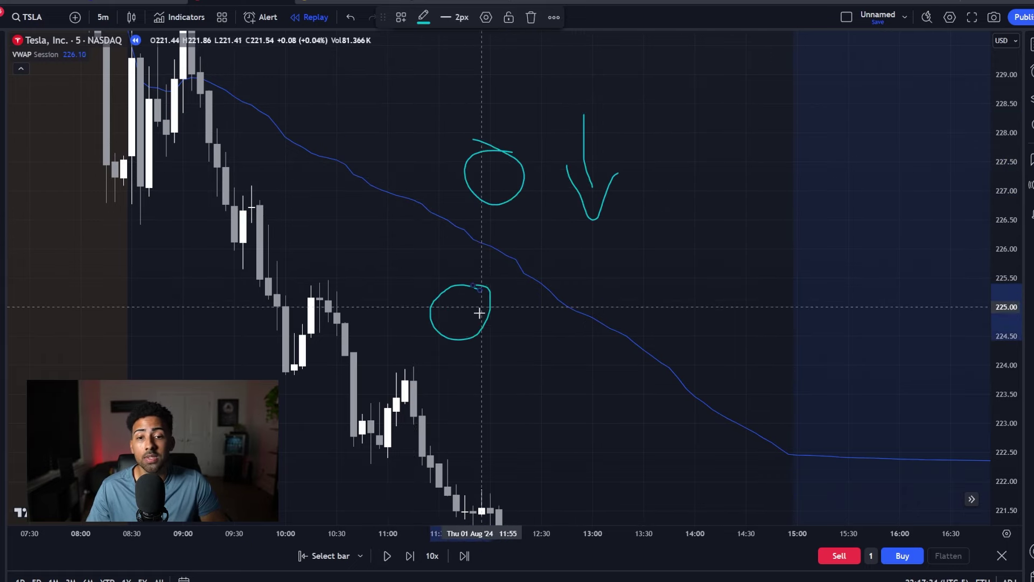
mouse_move(533, 425)
left_mouse_down()
mouse_move(533, 352)
mouse_move(550, 365)
left_mouse_up()
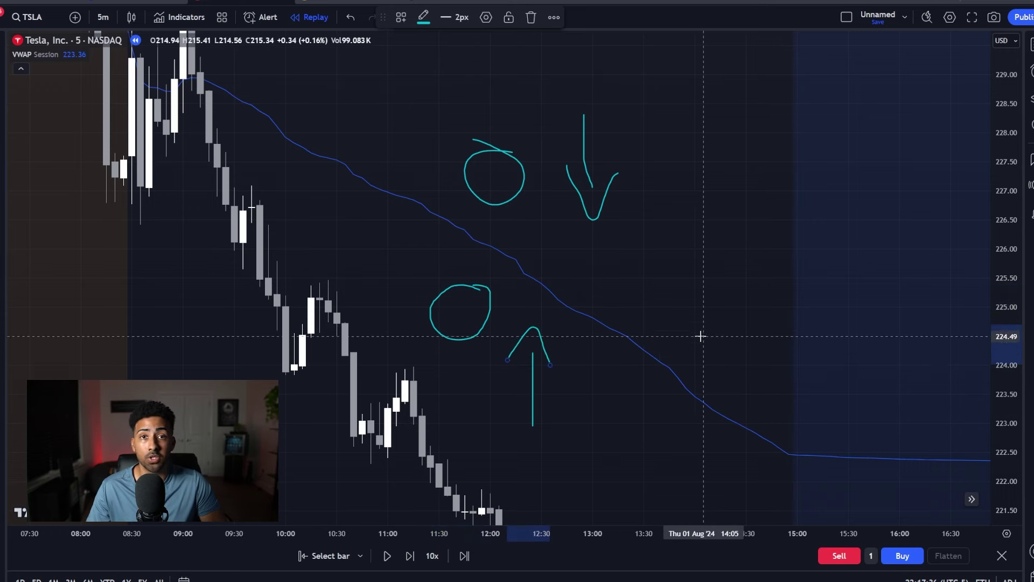
key("ctrl+z")
key("ctrl+z")
key("ctrl+z")
key("ctrl+z")
key("ctrl+z")
key("ctrl+z")
key("ctrl+z")
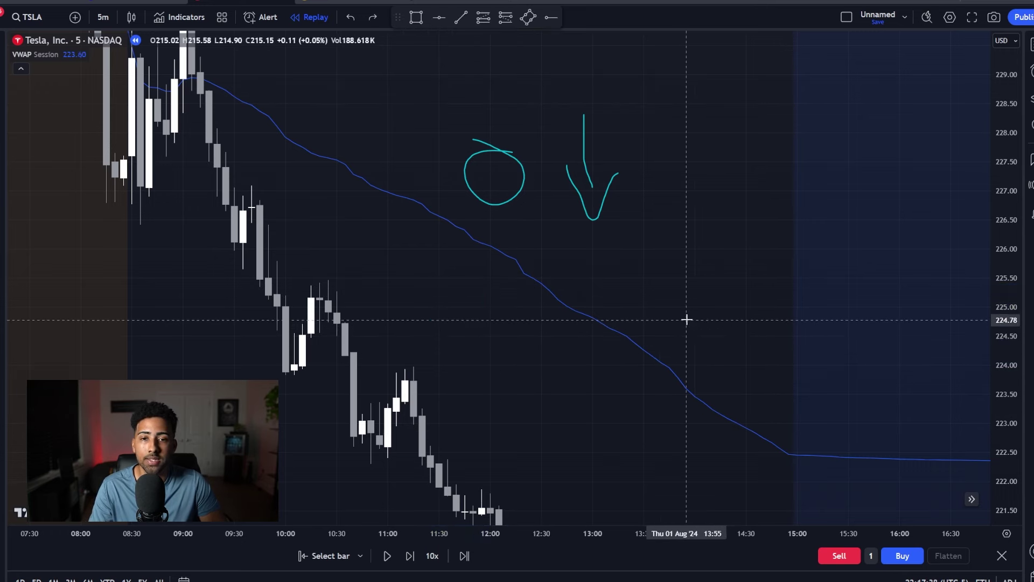
Step: Draw an arrow along the VWAP and circle the 12:20 rejection, 10:05 candles and 11:00 lows
mouse_move(380, 118)
left_mouse_down()
mouse_move(618, 264)
mouse_move(608, 290)
left_mouse_up()
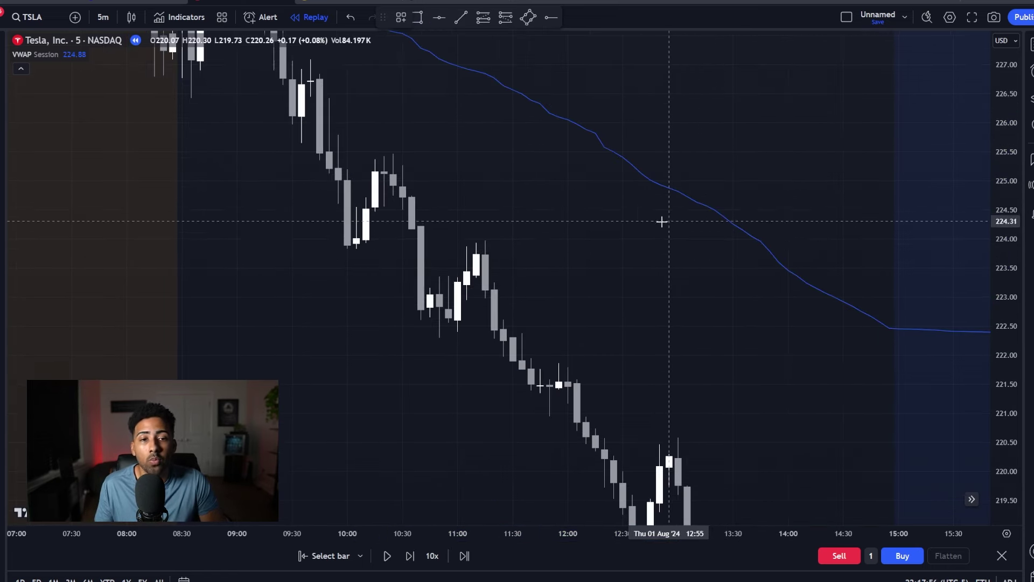
mouse_move(597, 102)
left_mouse_down()
mouse_move(603, 166)
mouse_move(603, 106)
left_mouse_up()
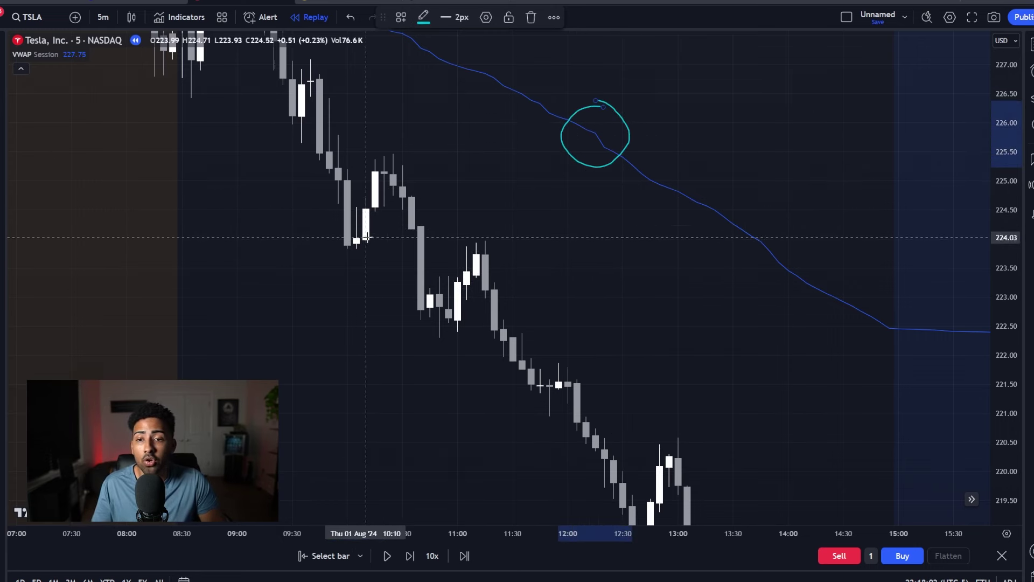
left_click_drag(356, 222, 362, 223)
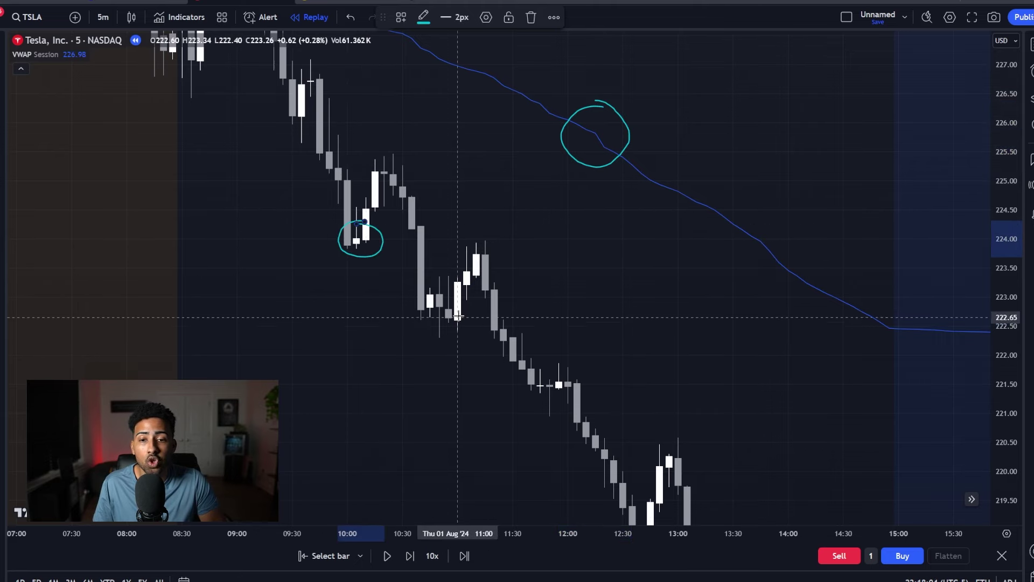
left_click_drag(457, 310, 466, 323)
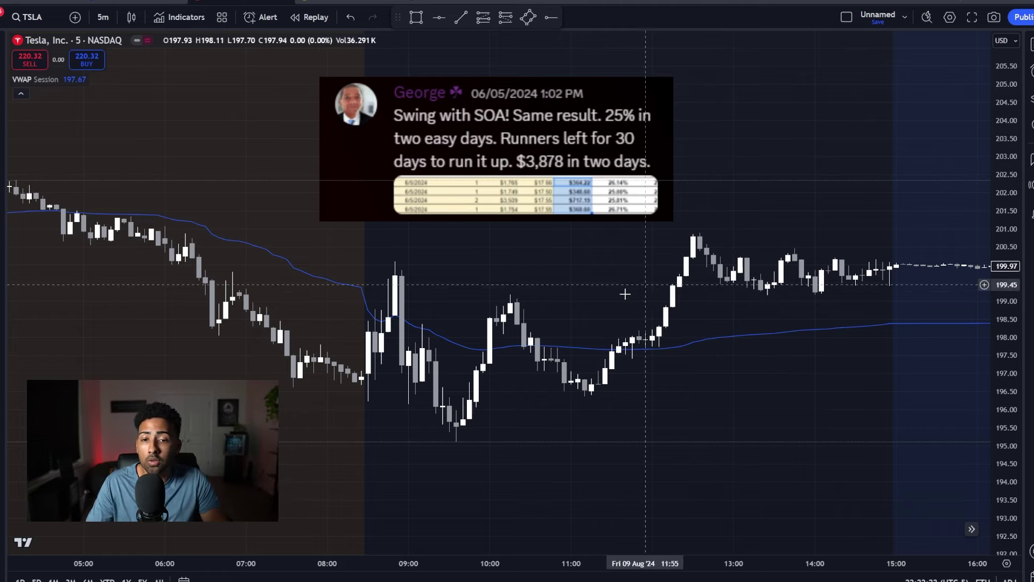
Step: Delete the pasted results screenshot and zoom into the 09 Aug midday rally above VWAP
left_click(621, 207)
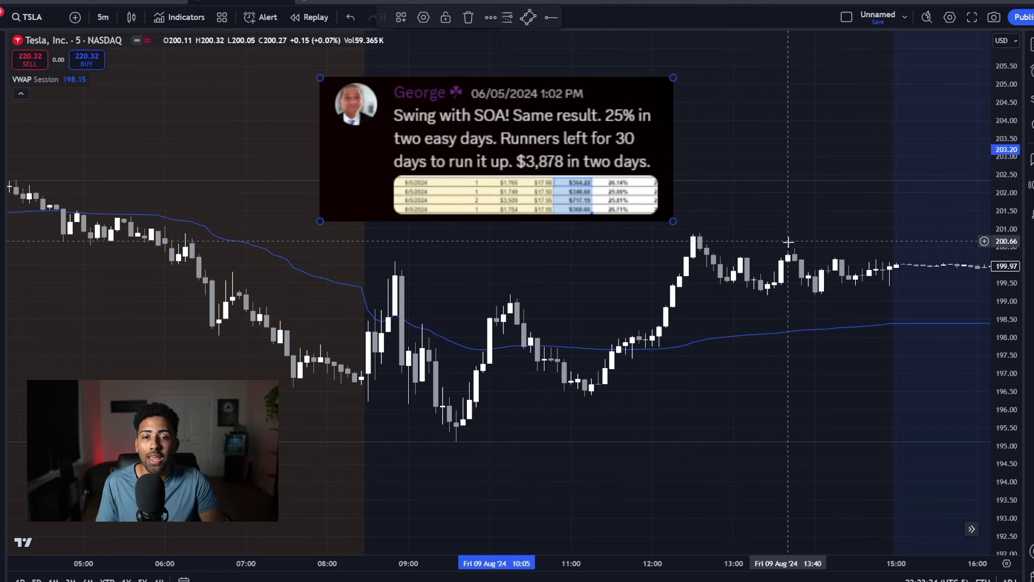
key("Delete")
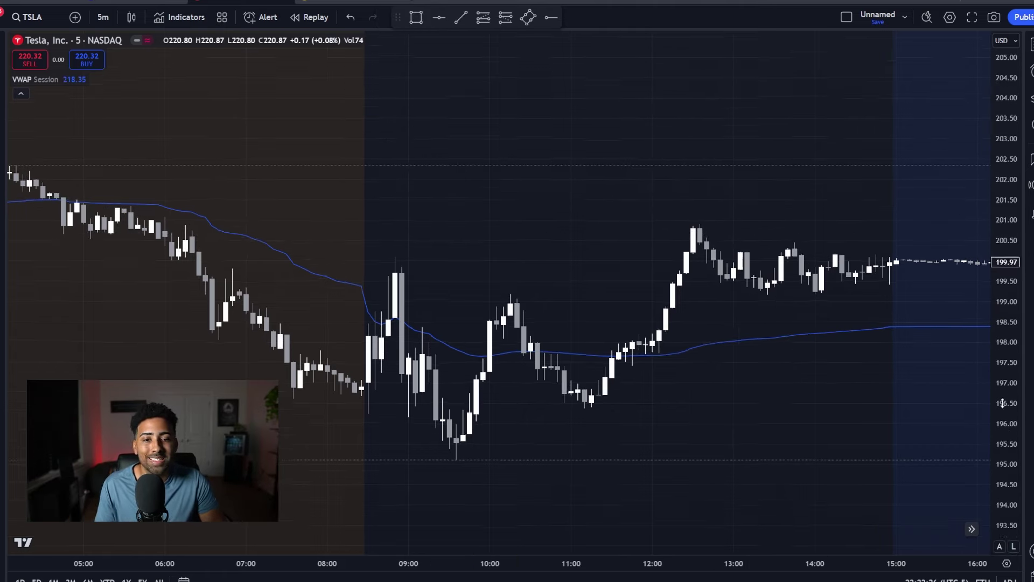
scroll(767, 280, "up", 2)
left_click_drag(1007, 460, 997, 410)
left_click_drag(807, 343, 701, 295)
scroll(448, 374, "up", 1)
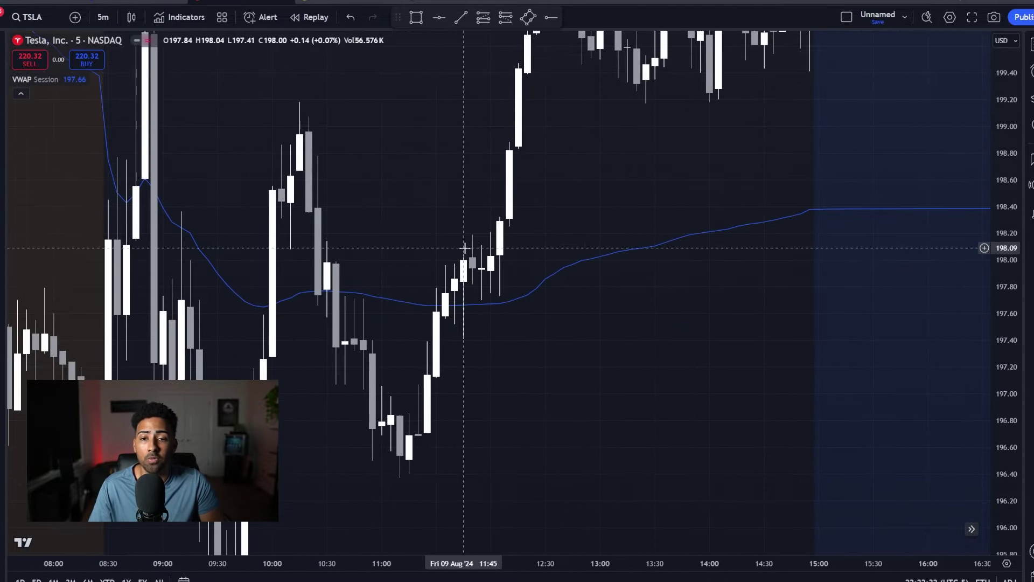
left_click_drag(501, 291, 484, 350)
left_click_drag(443, 390, 434, 420)
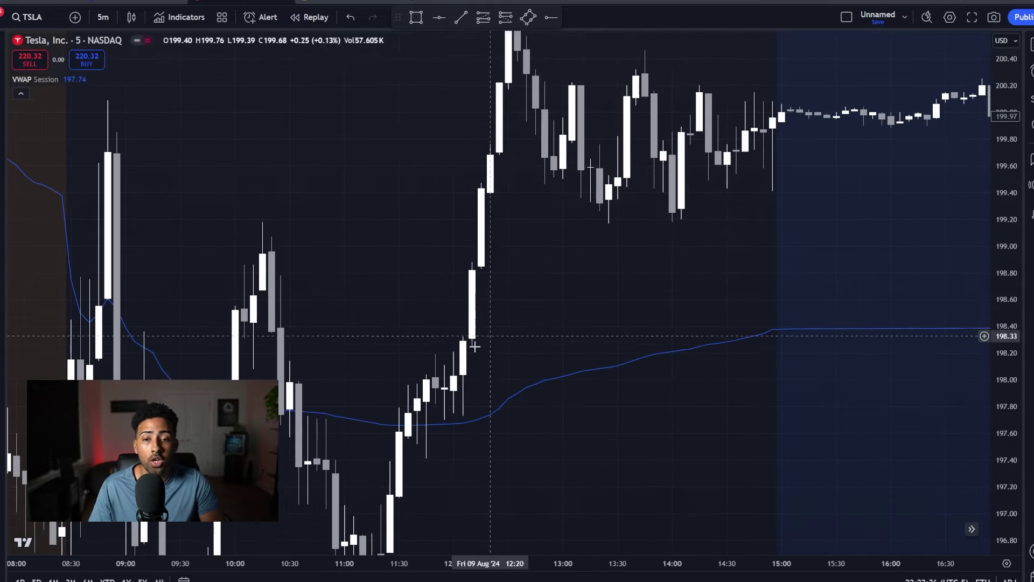
left_click_drag(513, 321, 501, 384)
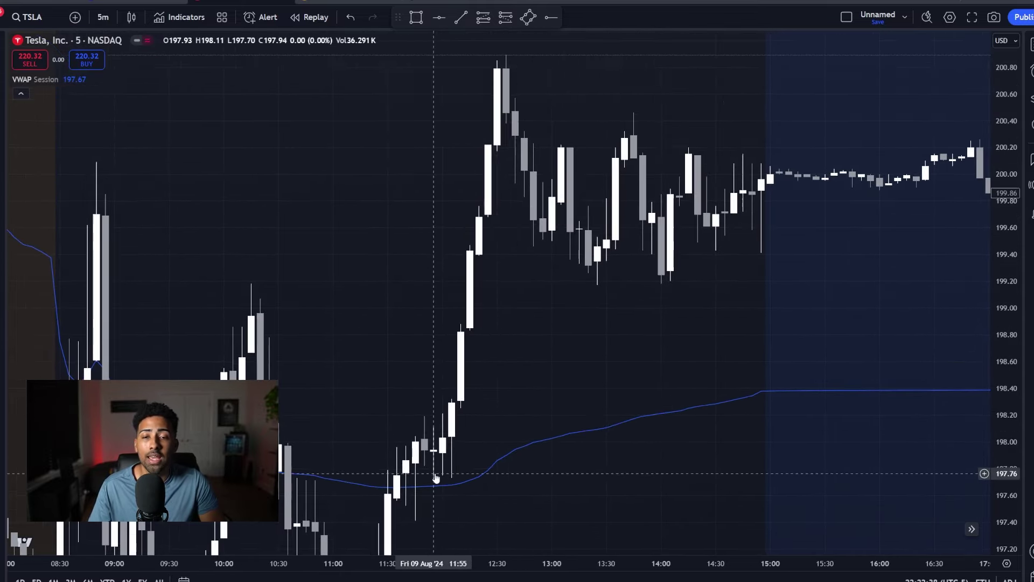